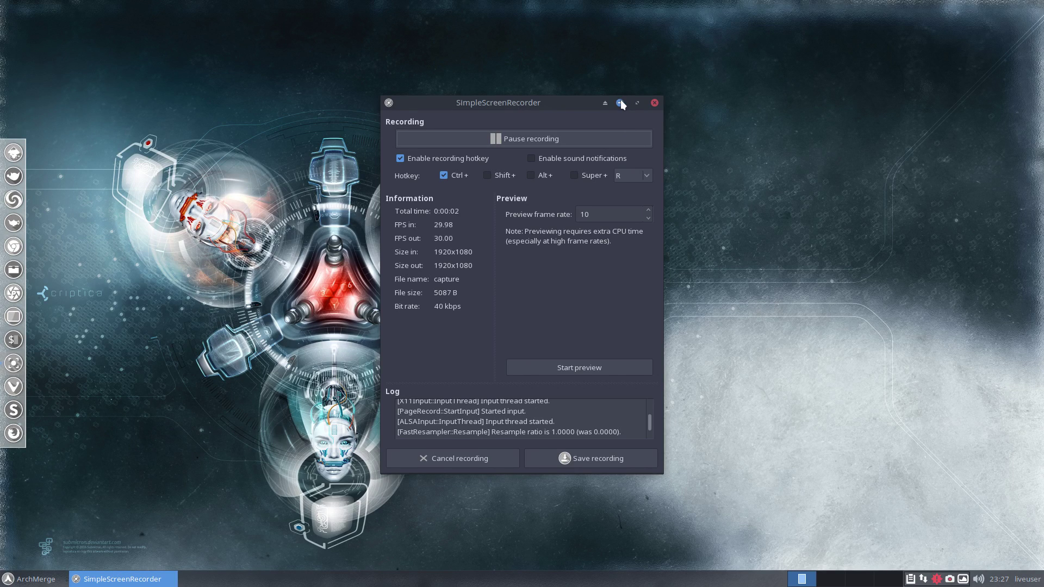
- Minimize the SimpleScreenRecorder window to reveal the desktop
left_click(621, 102)
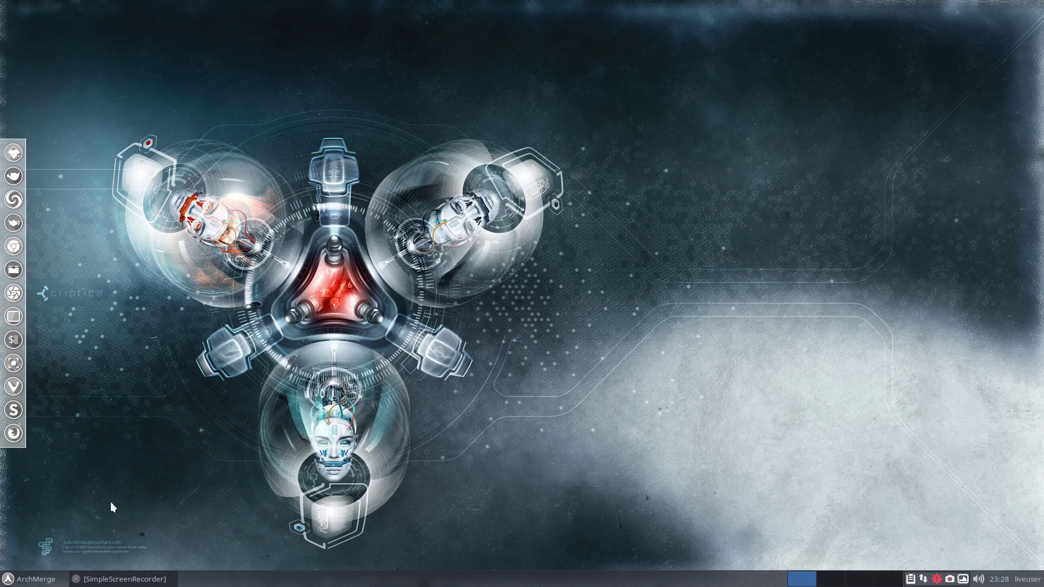
- Set the Plank dock's Position to Top in its Preferences, then close them
right_click(4, 148)
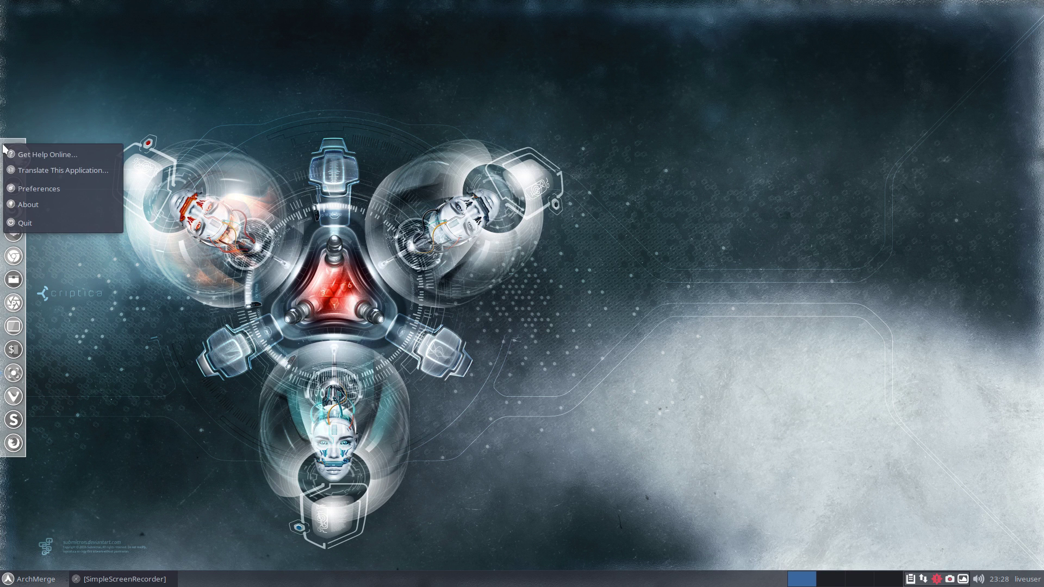
left_click(43, 188)
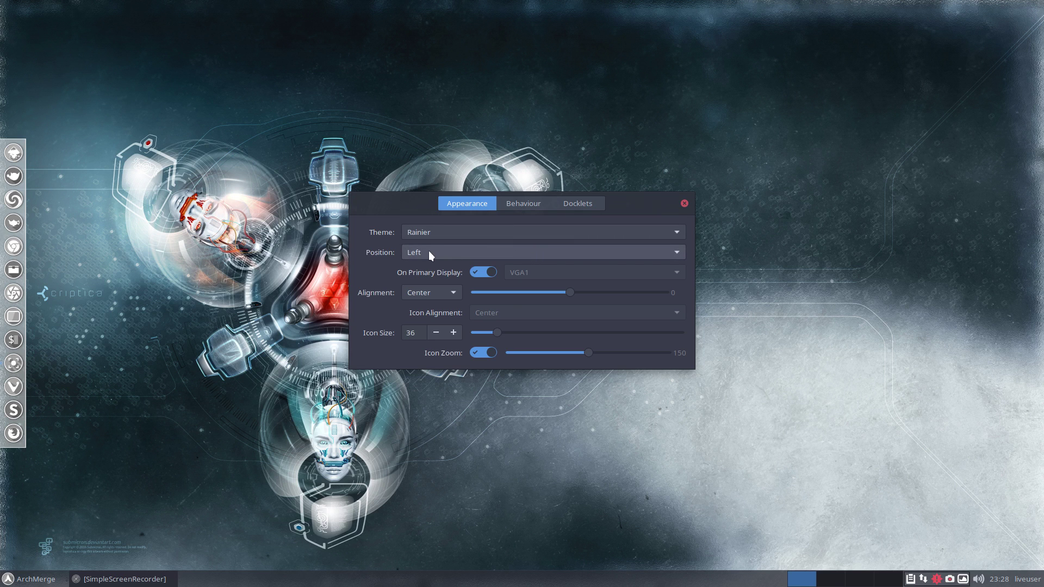
left_click(673, 250)
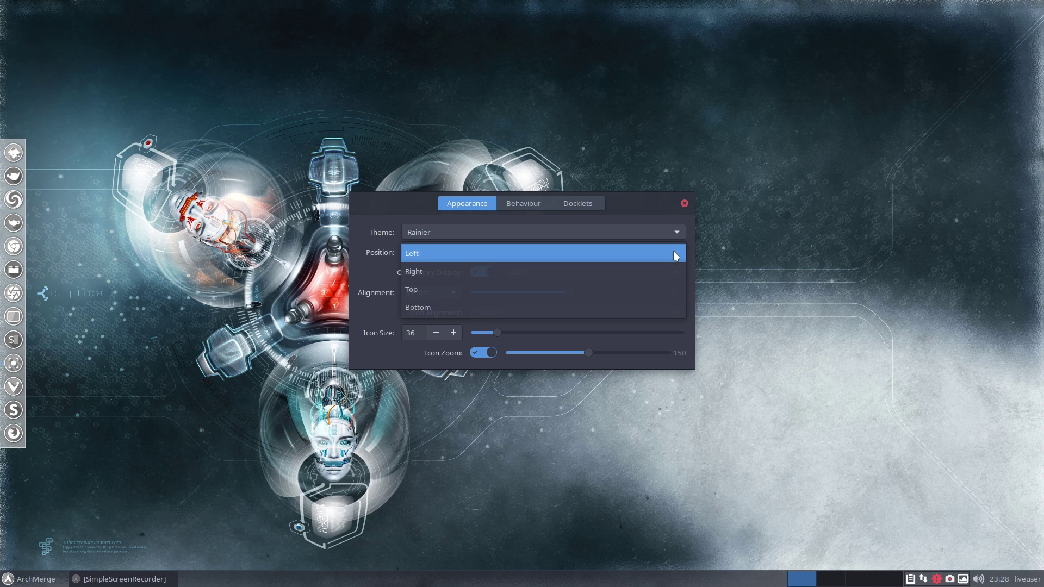
left_click(638, 295)
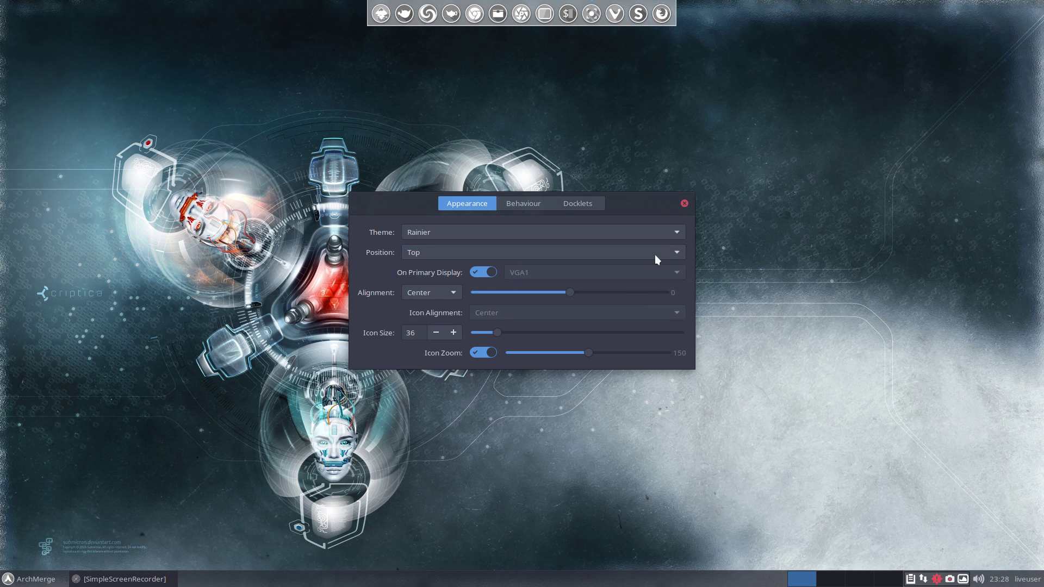
left_click(683, 203)
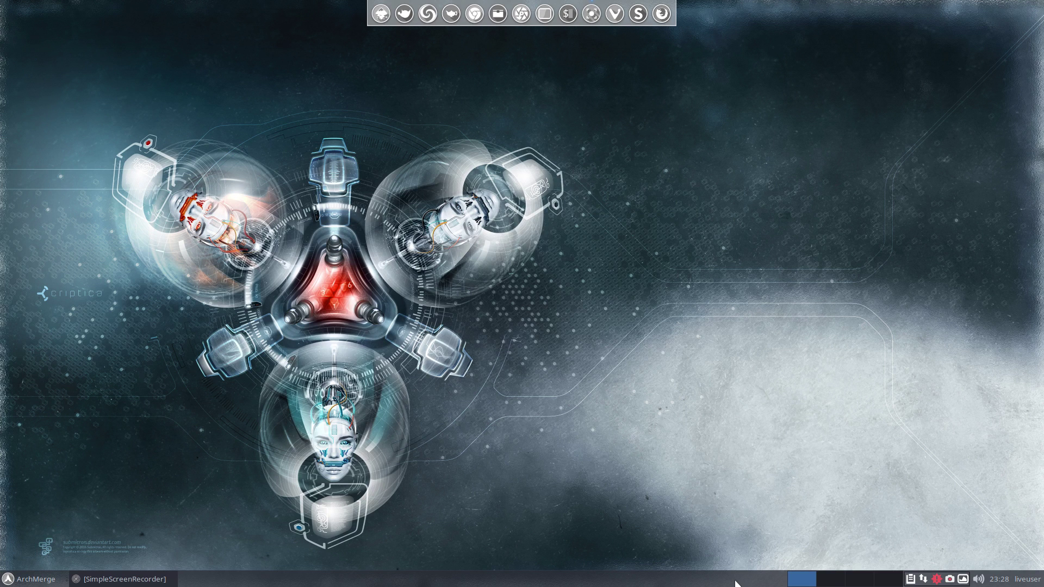
- In Panel 1's Panel Preferences, uncheck Lock panel and set Mode to Vertical
right_click(763, 579)
mouse_move(765, 575)
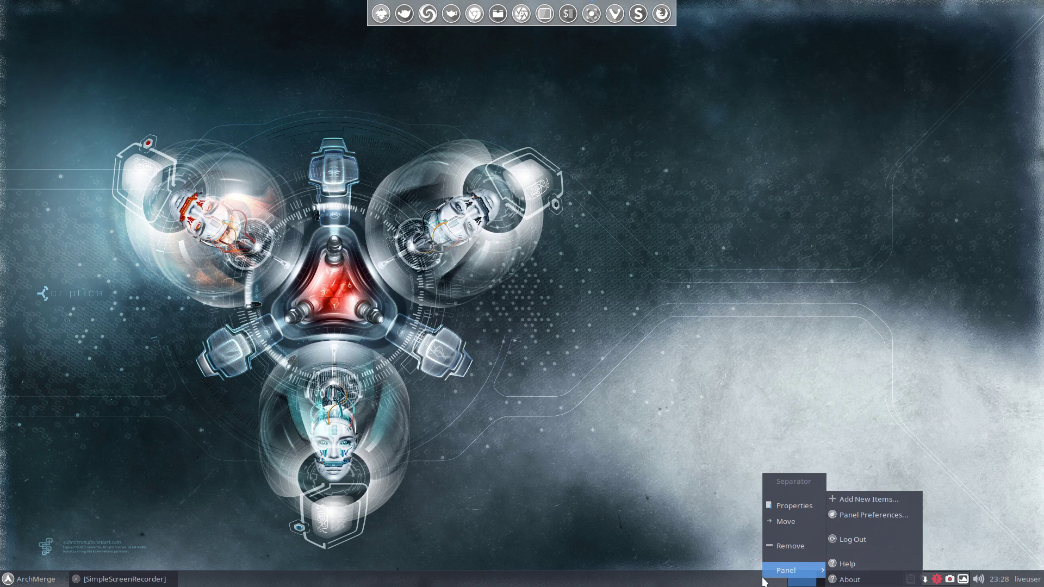
left_click(872, 517)
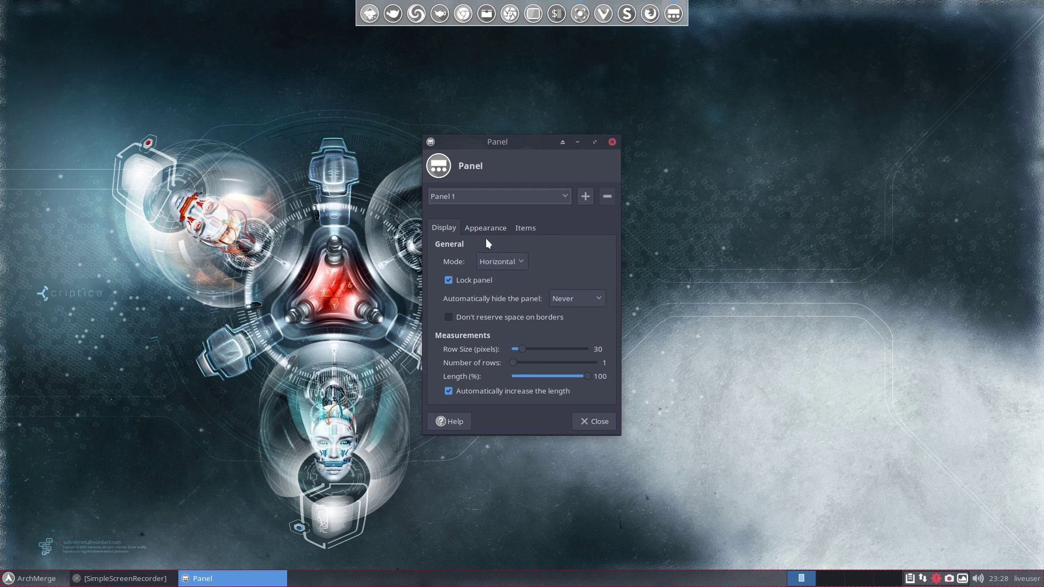
left_click(448, 280)
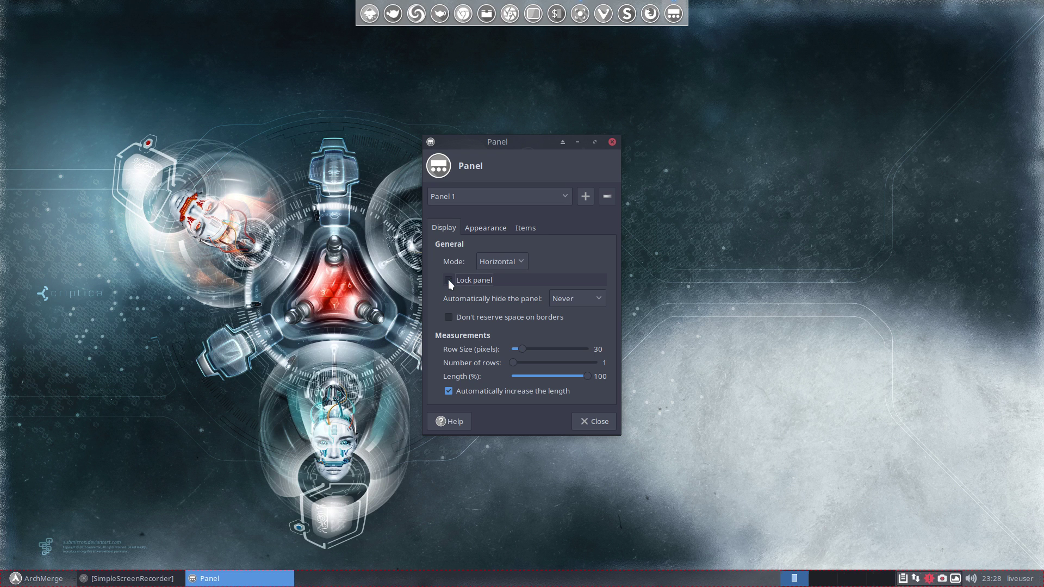
left_click(522, 263)
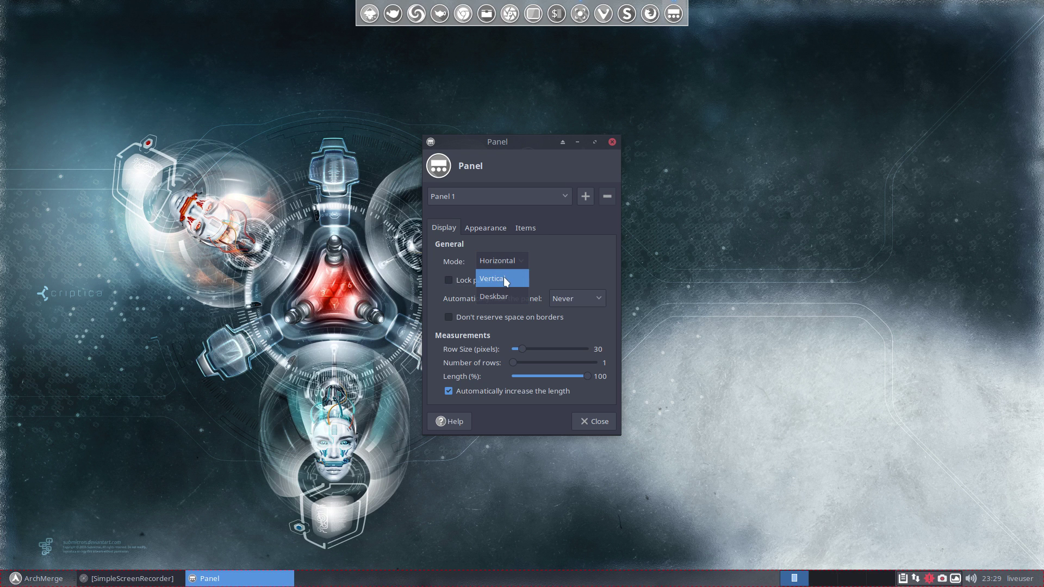
left_click(503, 278)
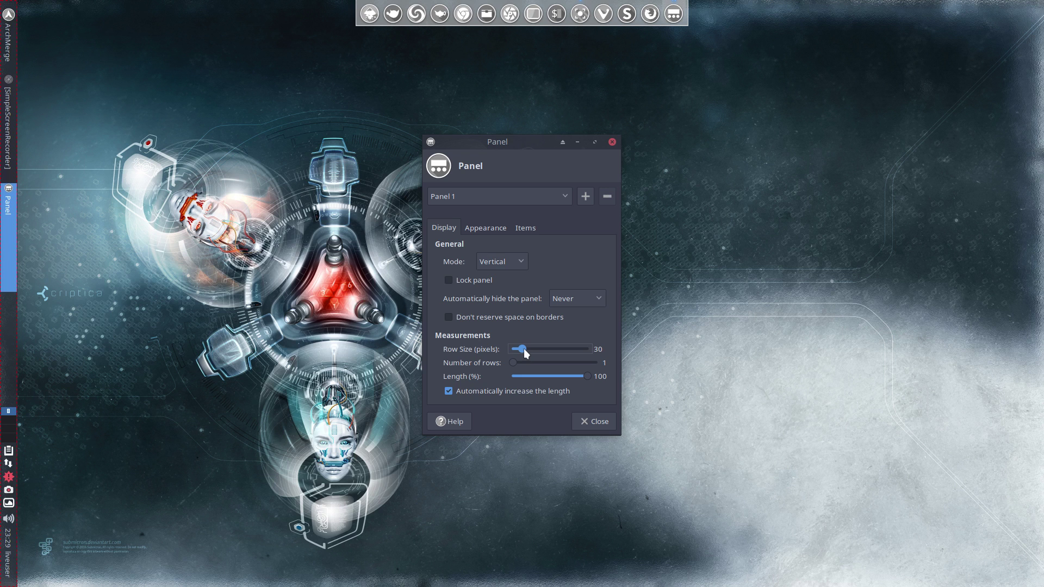
- Raise Panel 1's Row Size slider from 30 to 50 pixels
scroll(523, 348, "up", 7)
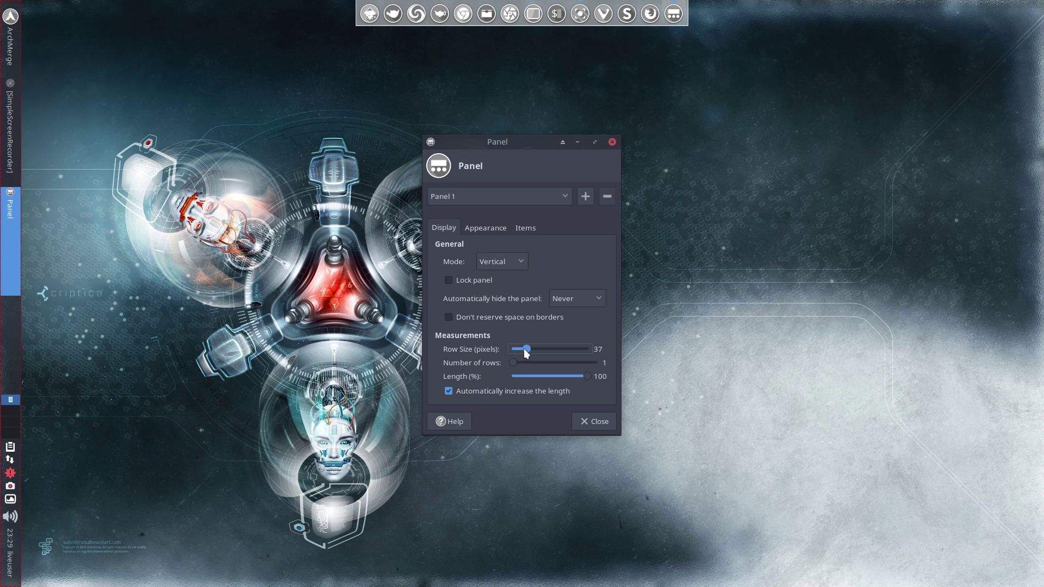
scroll(523, 348, "up", 5)
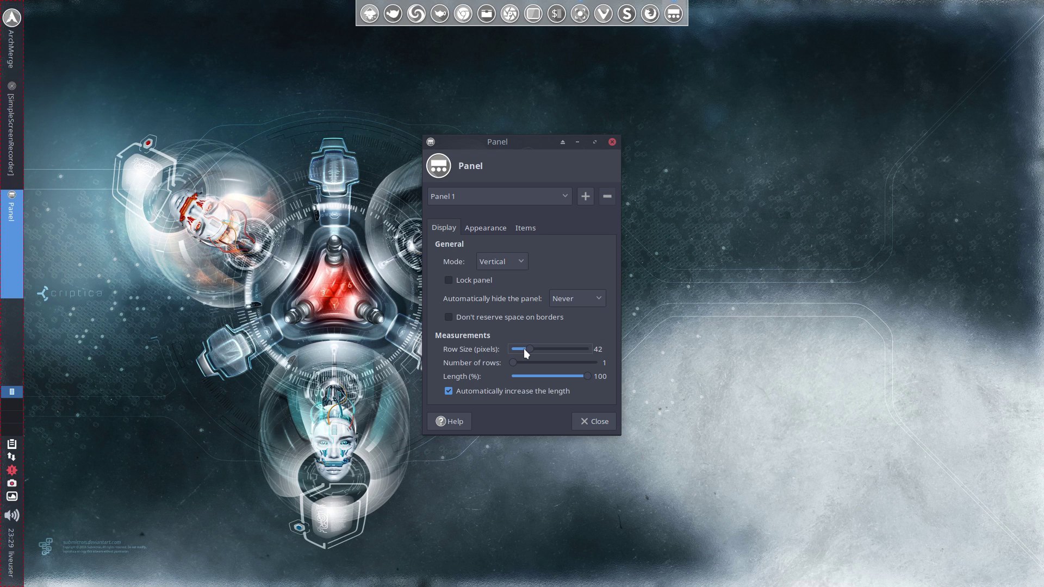
scroll(525, 353, "up", 2)
scroll(526, 353, "up", 1)
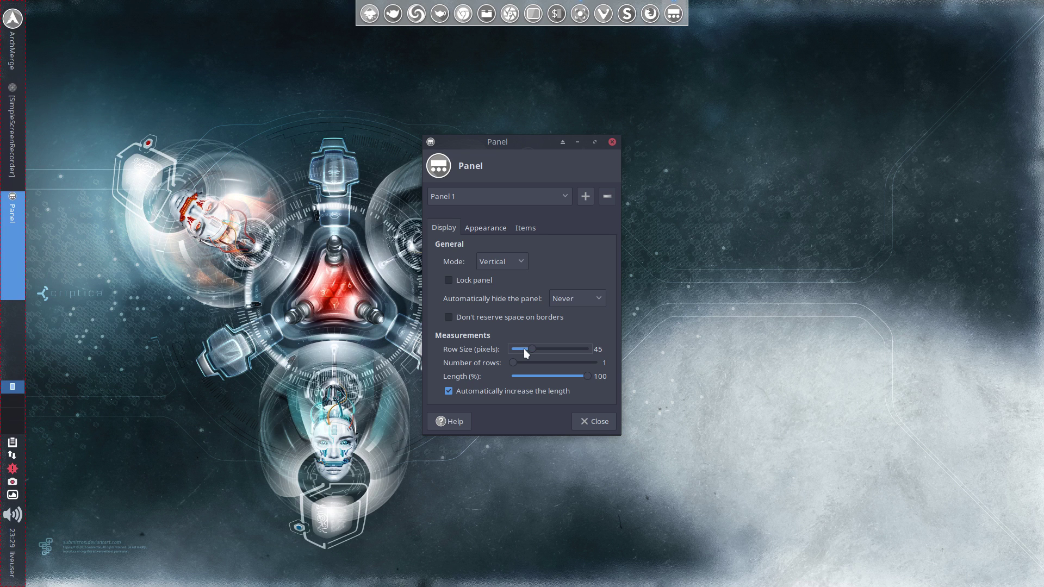
scroll(525, 353, "up", 4)
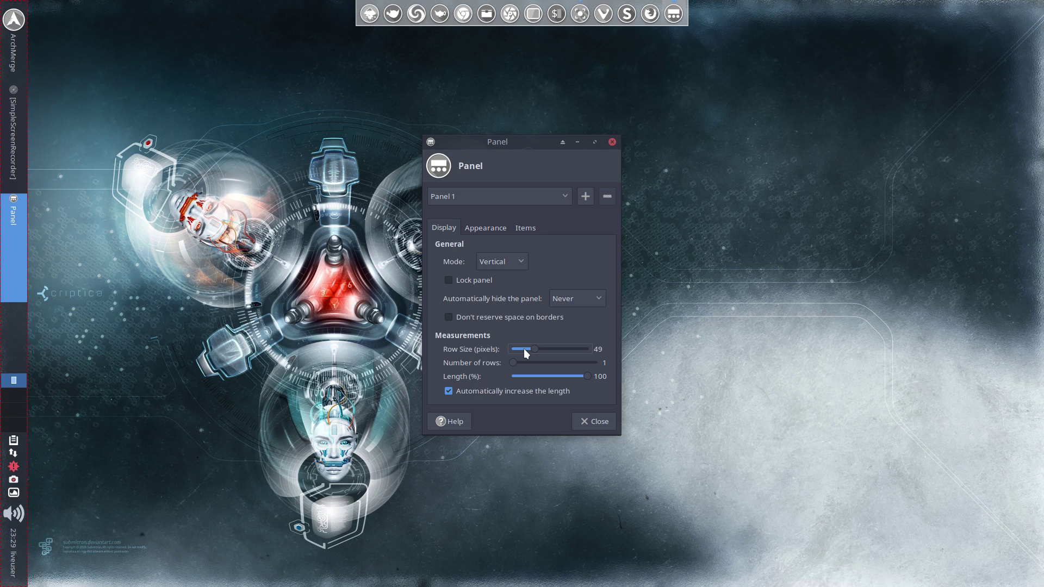
scroll(525, 353, "up", 1)
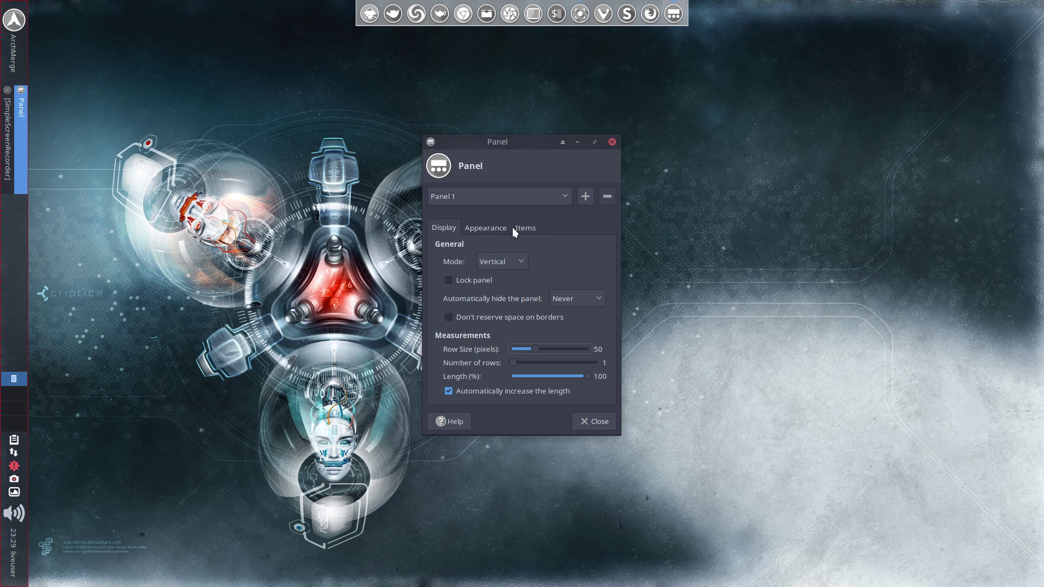
- On the Items tab, move Whisker Menu down to the end of the list
left_click(486, 229)
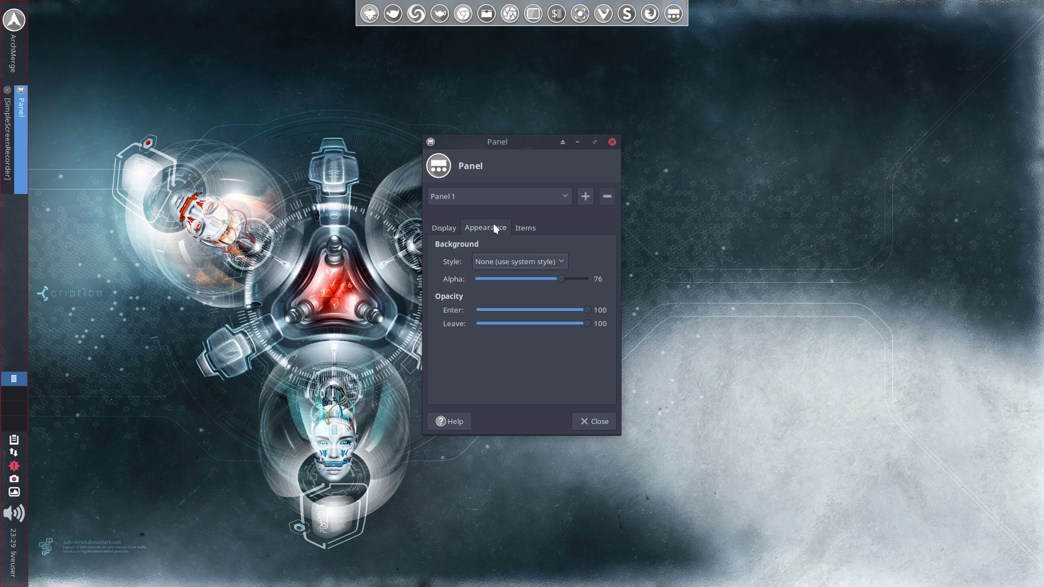
left_click(527, 229)
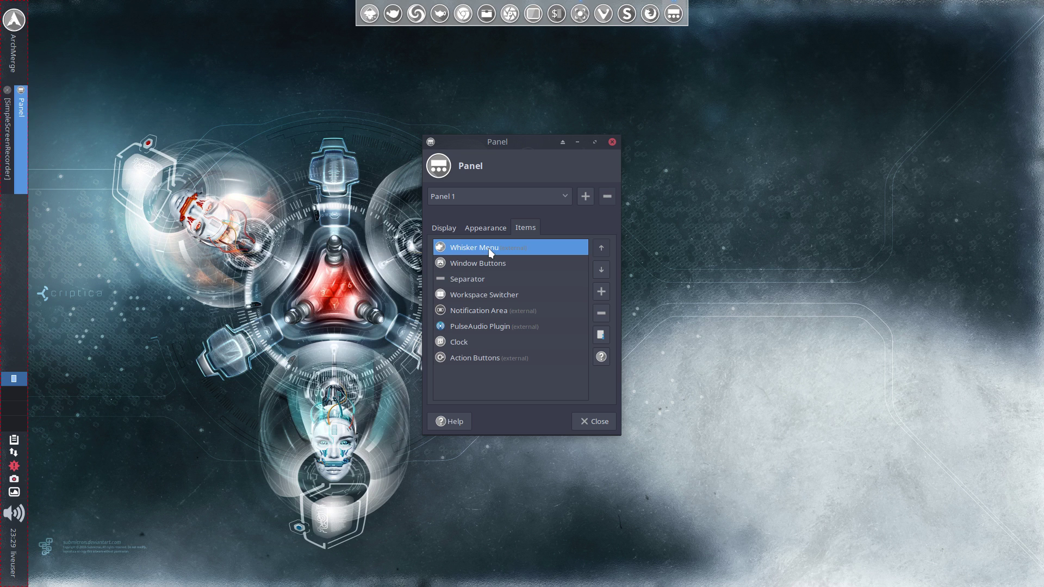
left_click(600, 270)
left_click(600, 270)
left_click(600, 270)
left_click(600, 270)
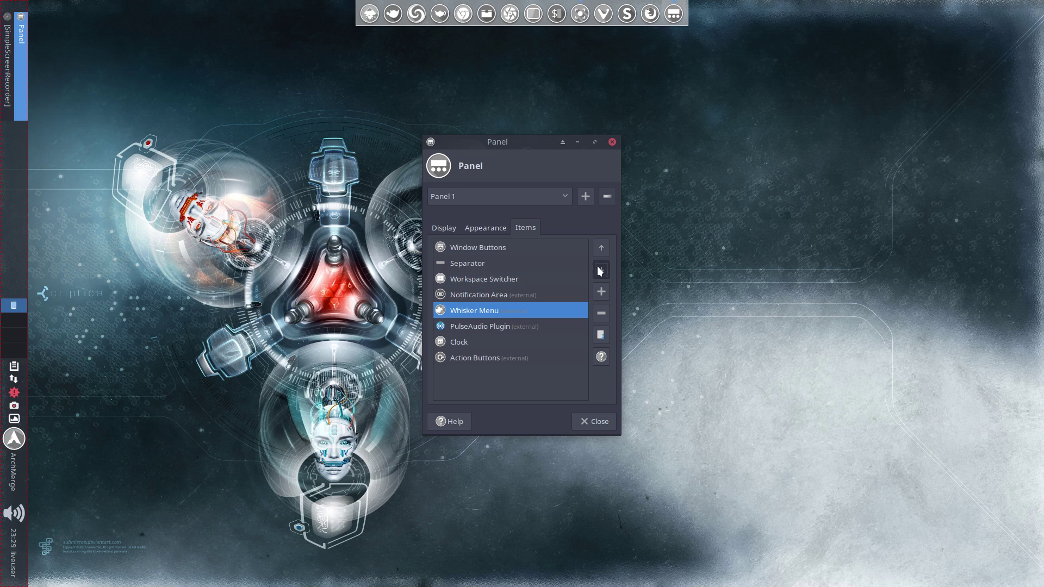
left_click(600, 270)
left_click(600, 271)
left_click(600, 270)
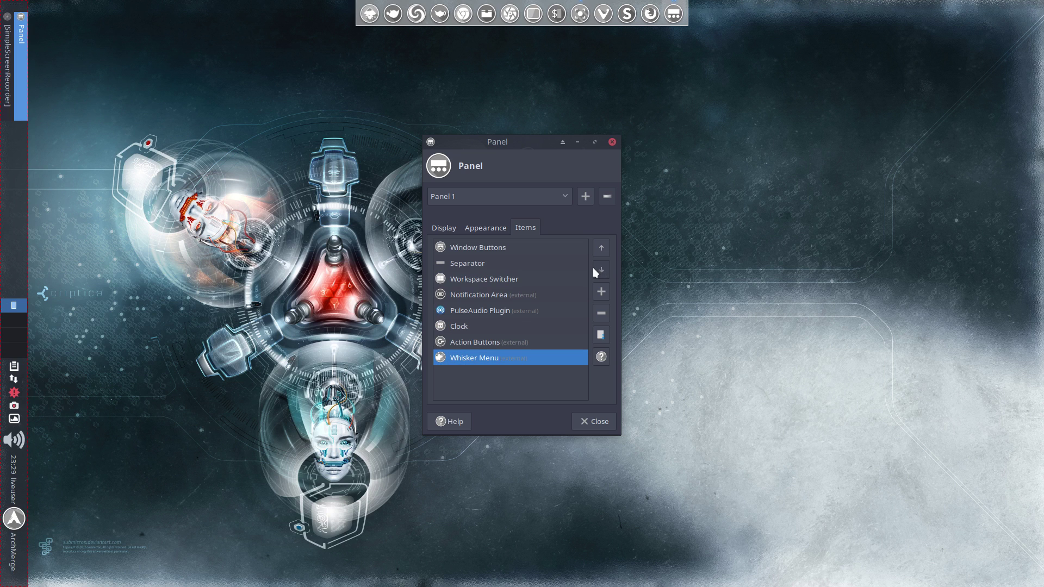
- Move Window Buttons down until it sits just below Action Buttons
left_click(495, 249)
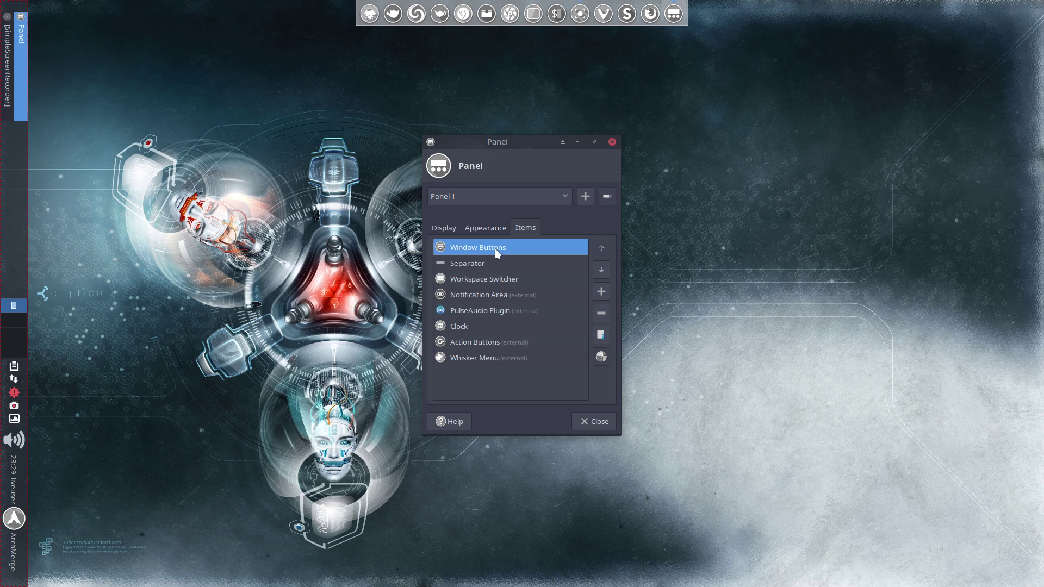
left_click(600, 270)
left_click(600, 270)
left_click(600, 270)
left_click(600, 270)
left_click(600, 269)
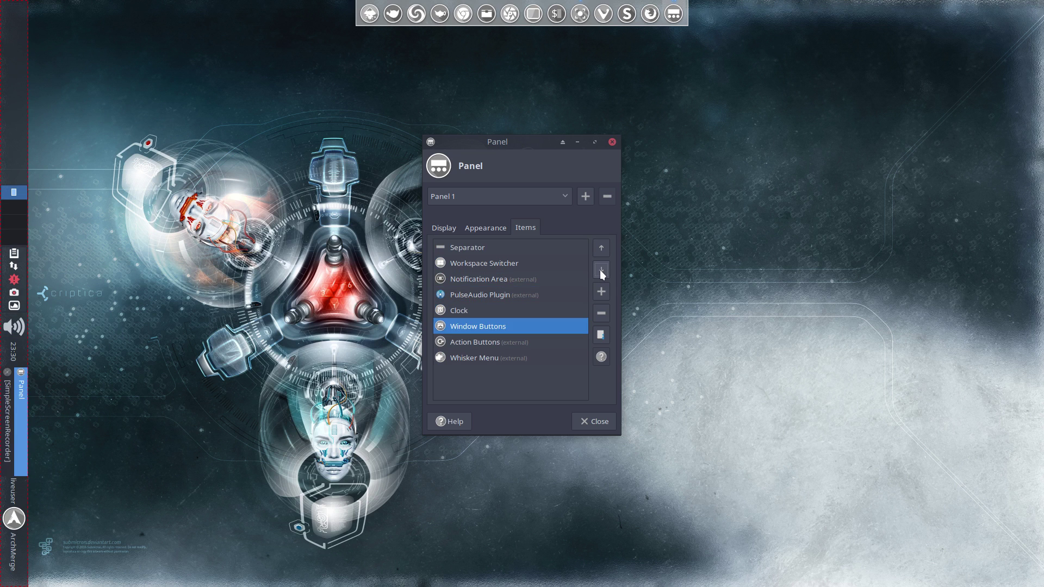
left_click(600, 270)
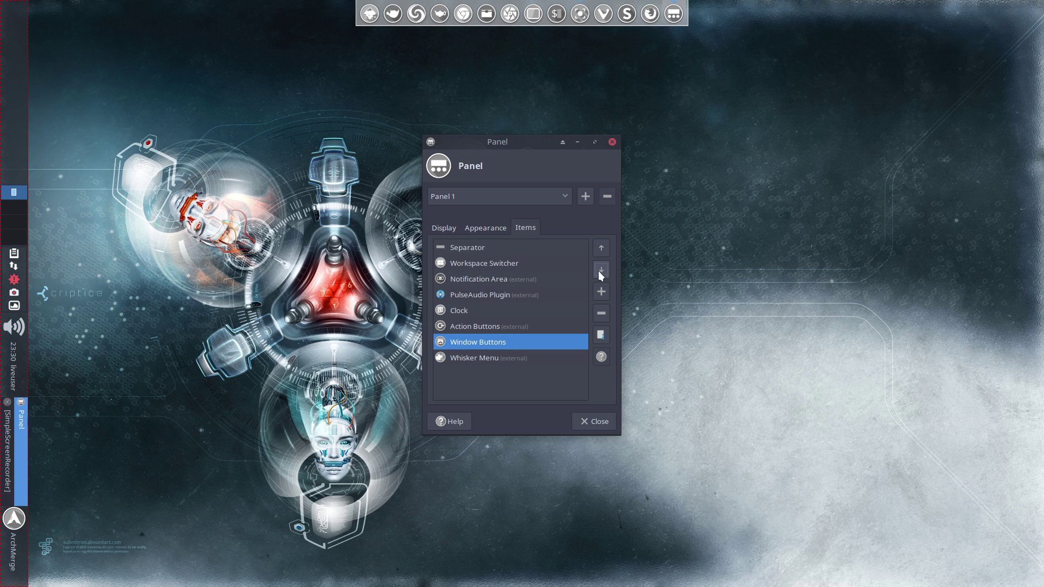
- Move Clock to the top of the item list, with Notification Area right beneath it above the Separator
left_click(484, 277)
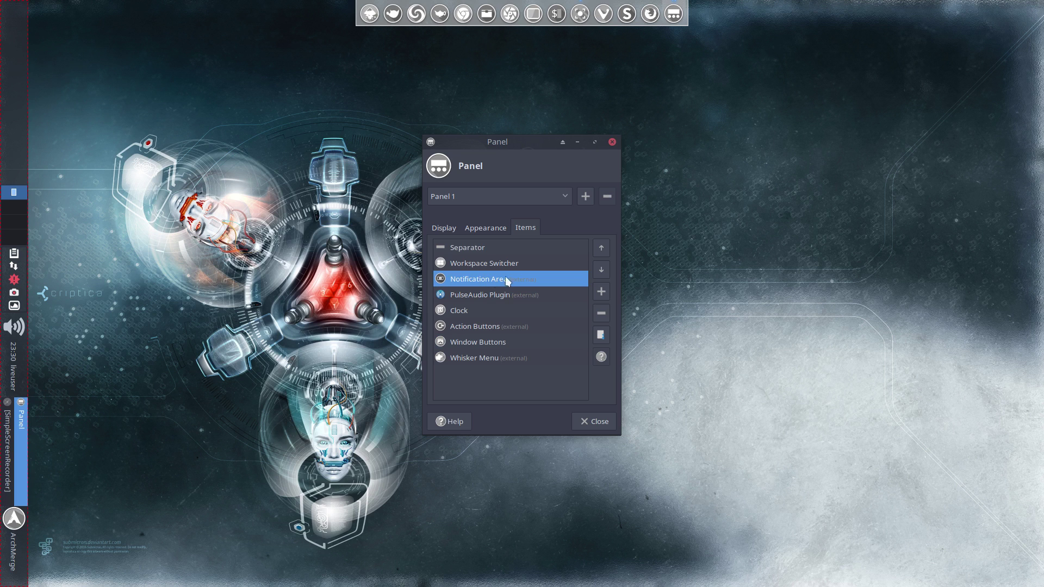
left_click(600, 247)
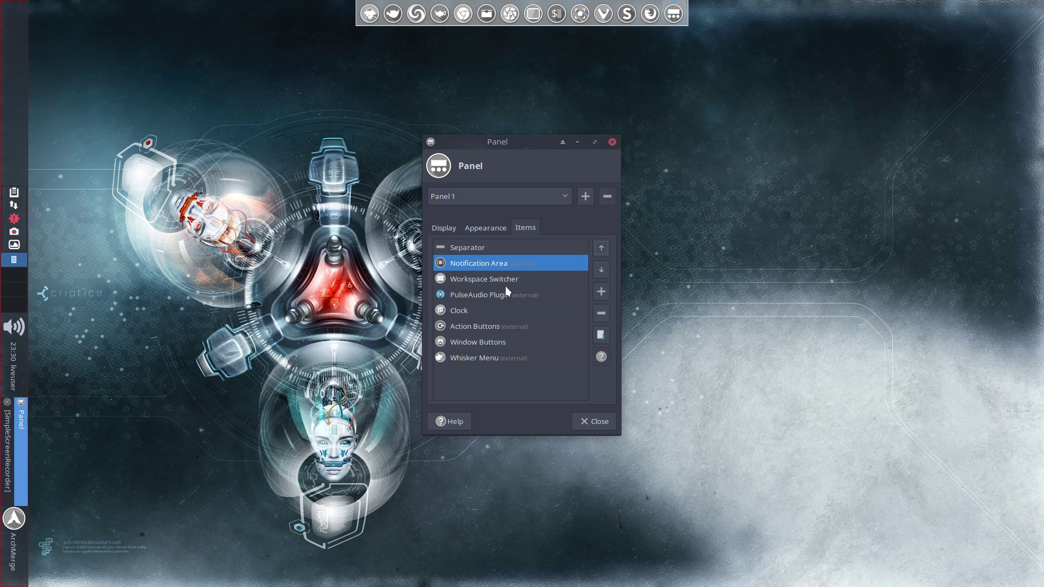
left_click(463, 309)
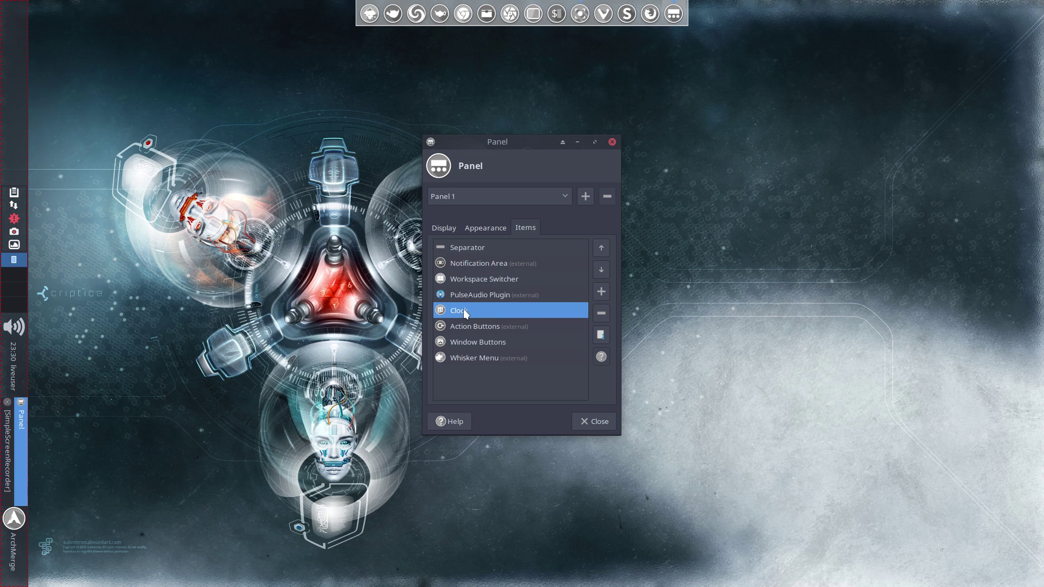
left_click(602, 246)
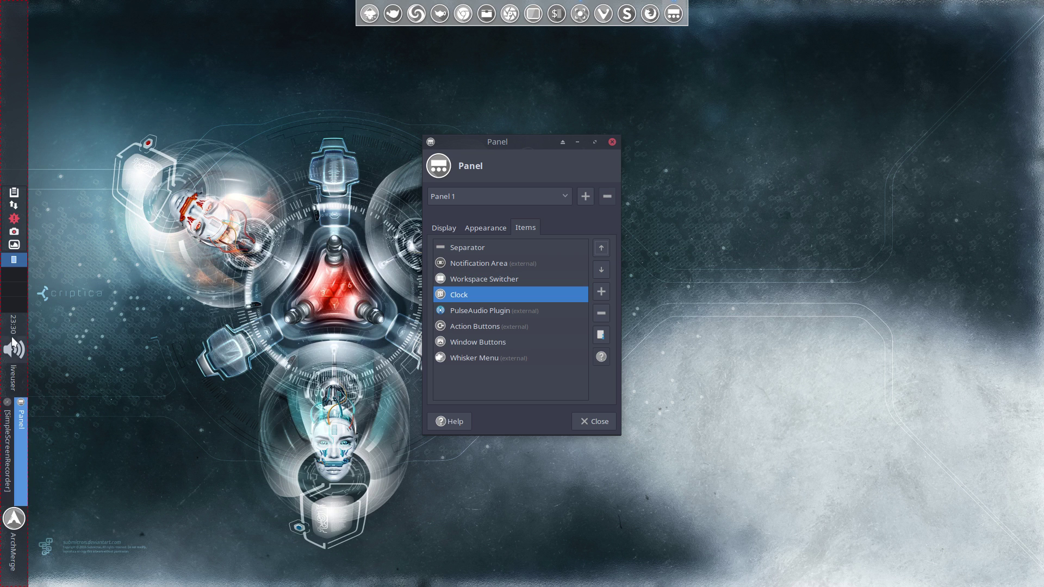
mouse_move(13, 321)
left_click(602, 251)
left_click(602, 254)
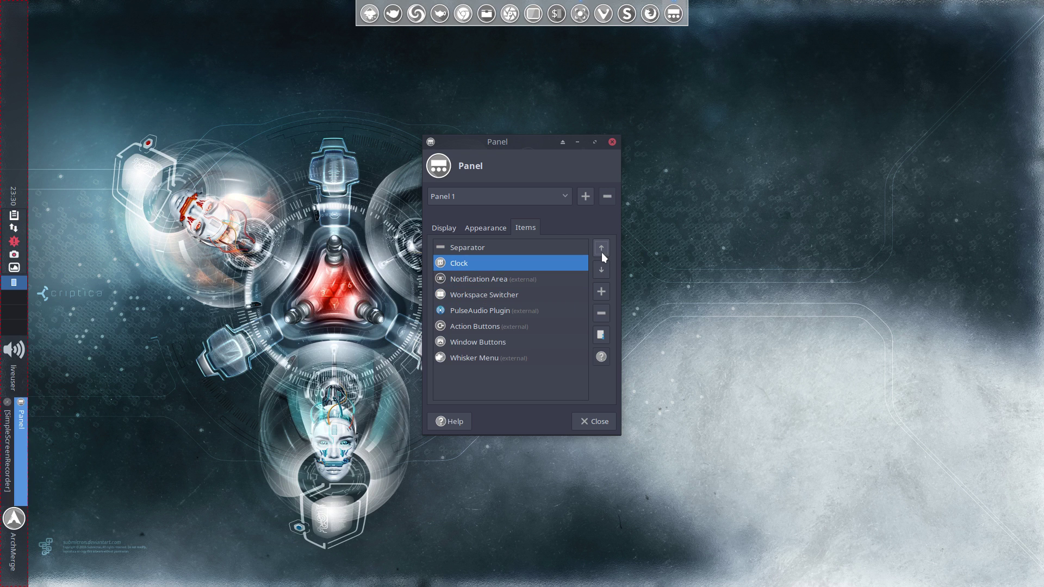
left_click(599, 250)
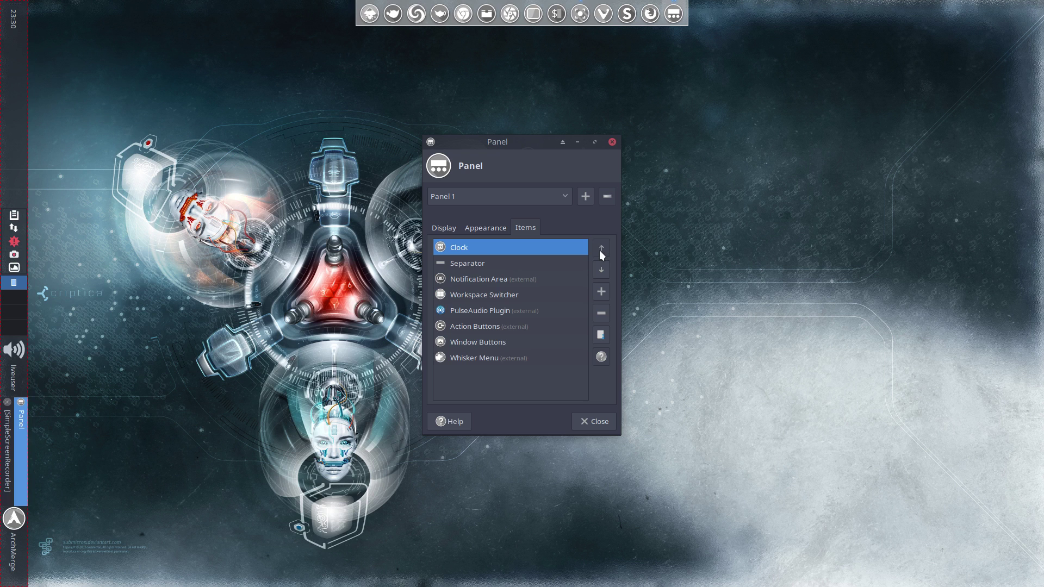
left_click(510, 279)
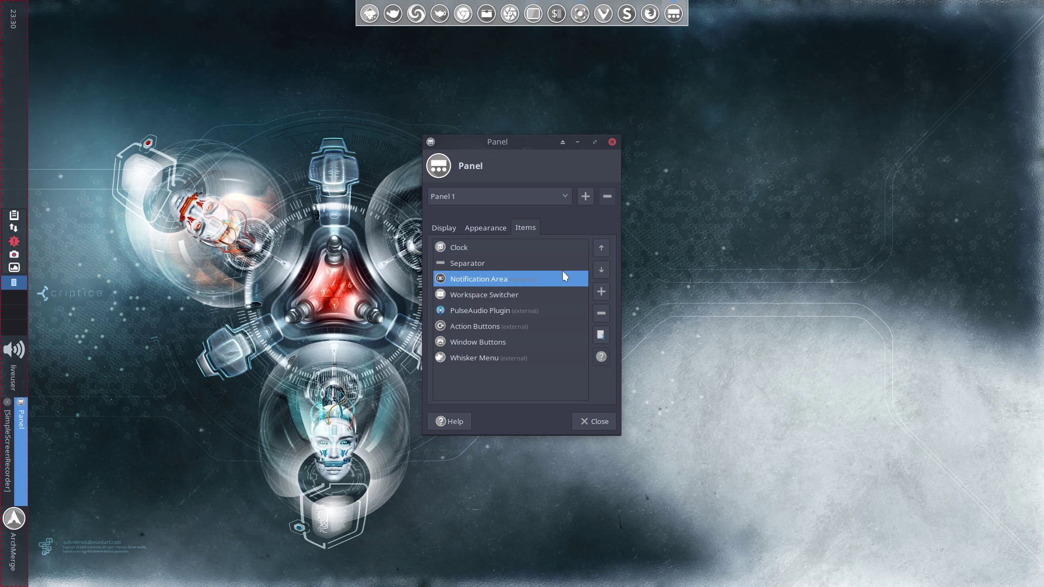
left_click(599, 249)
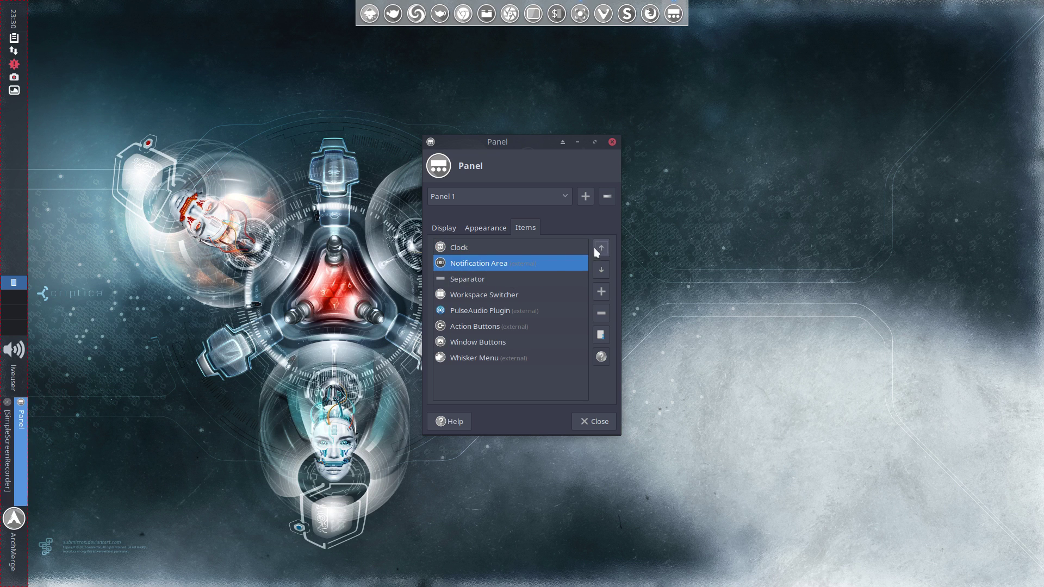
- Uncheck 'Switch workspaces using the mouse wheel' in the Workspace Switcher's settings
left_click(464, 295)
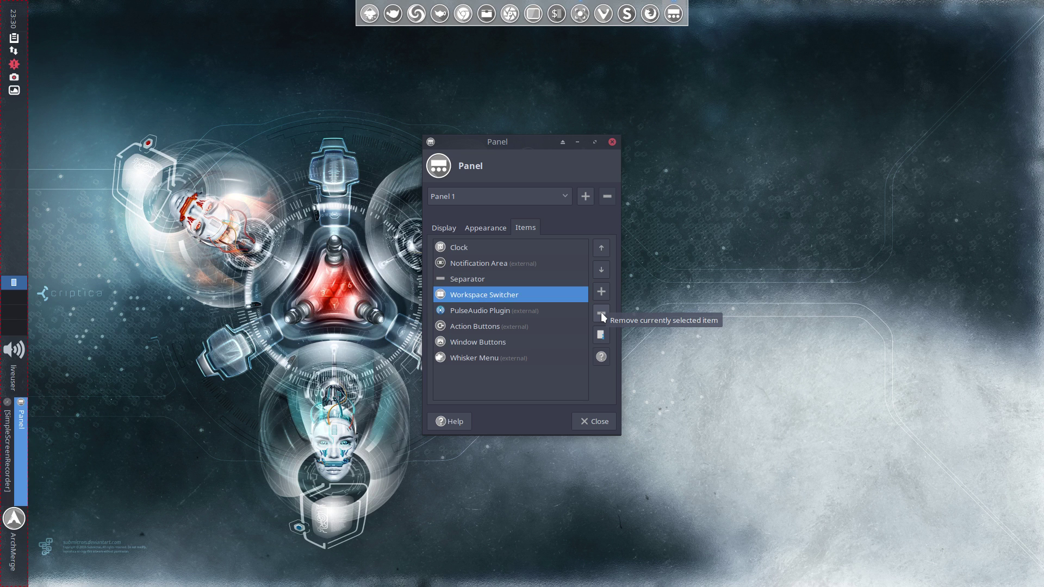
left_click(600, 335)
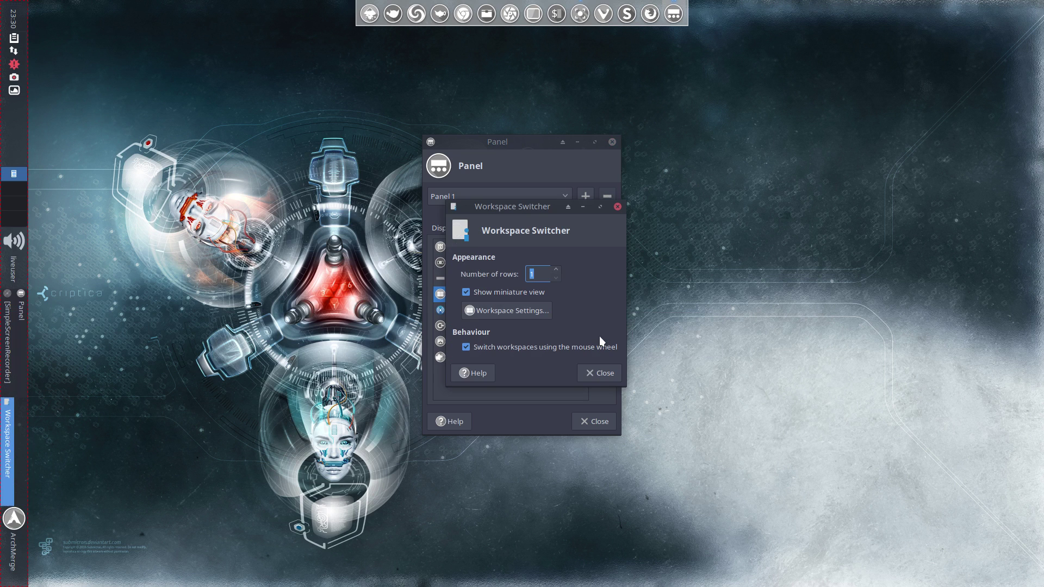
left_click(466, 347)
- Close the Workspace Switcher settings and remove that item from Panel 1, confirming with Remove
left_click(601, 373)
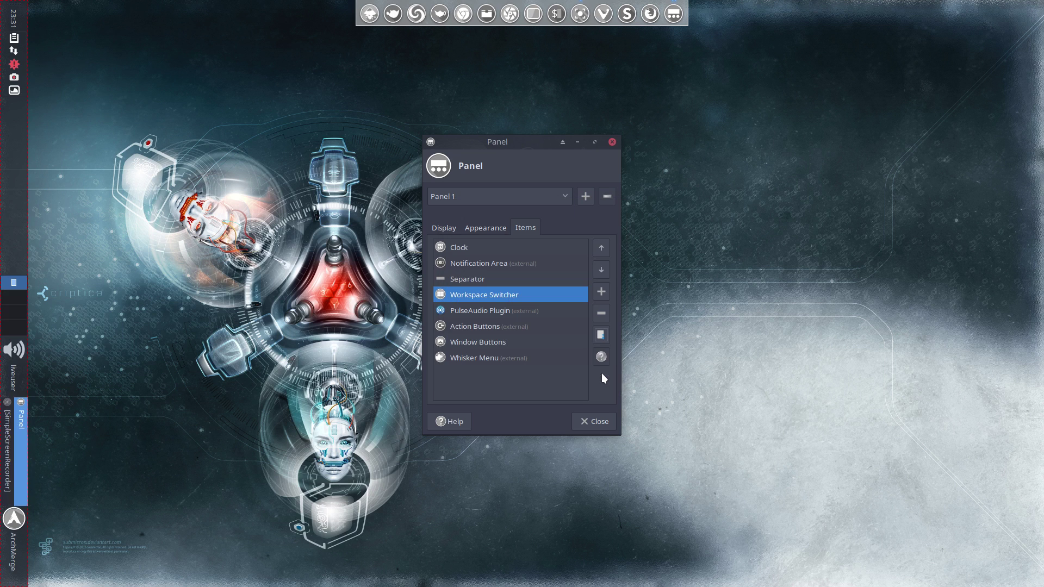
left_click(601, 314)
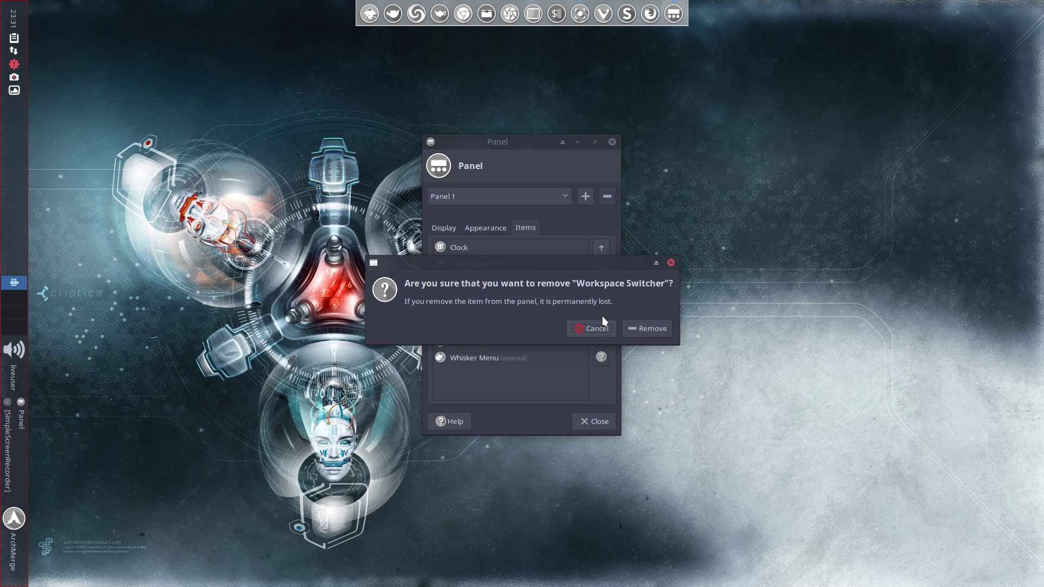
left_click(650, 334)
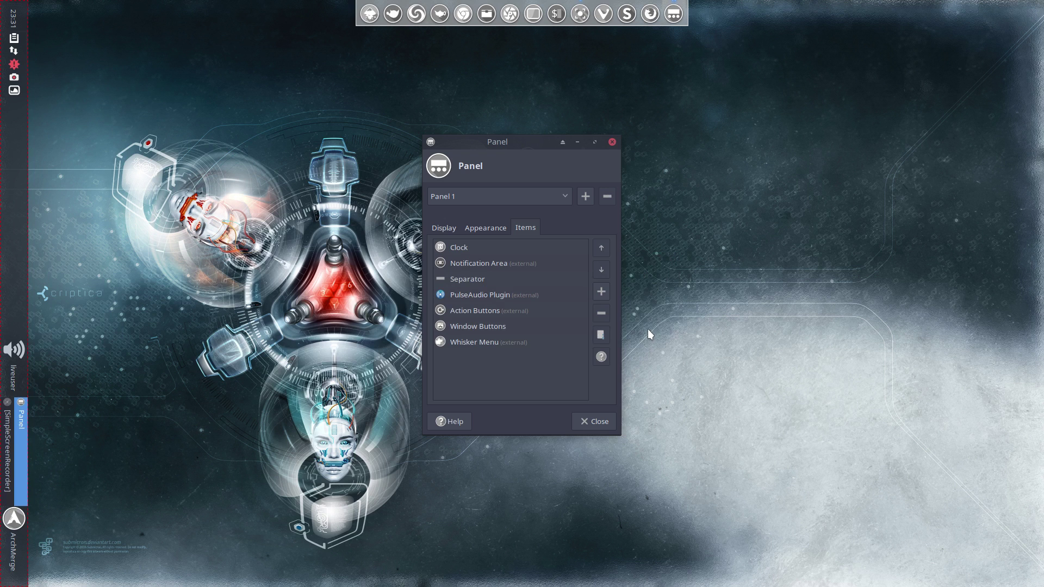
- Move PulseAudio Plugin up three places to the top, above Clock, then select Whisker Menu
left_click(479, 299)
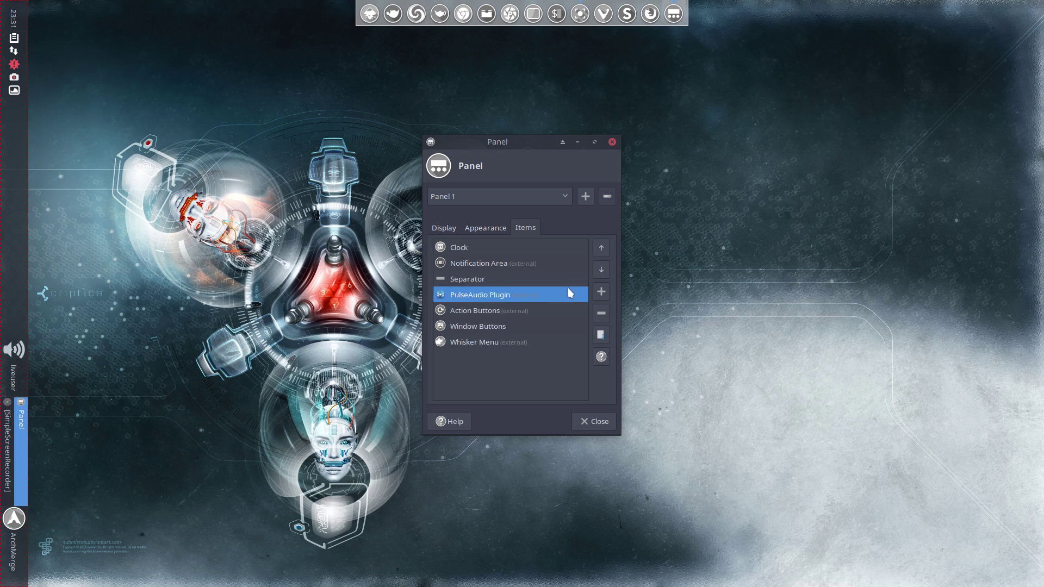
left_click(605, 248)
left_click(604, 247)
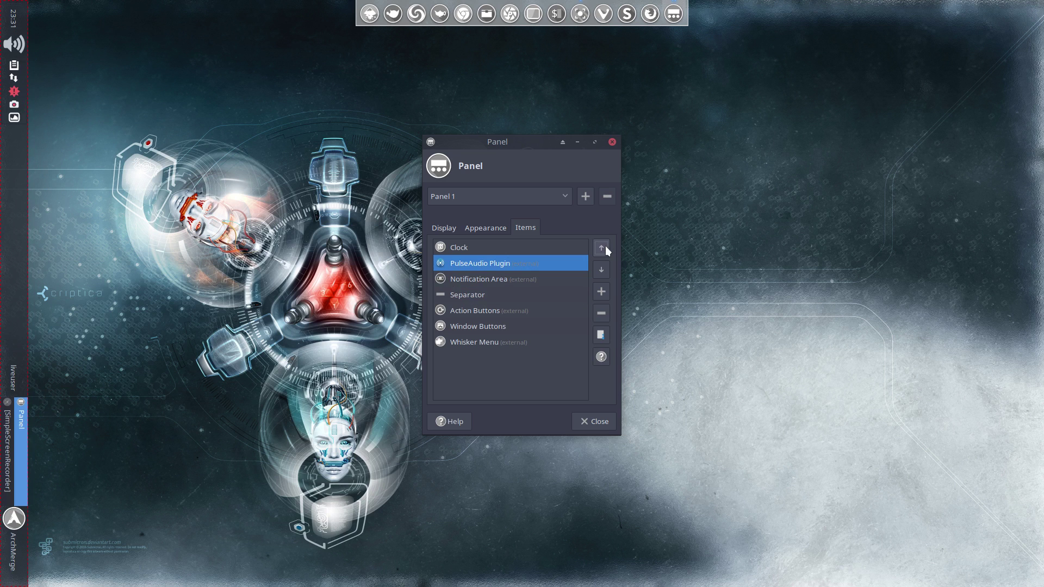
left_click(601, 248)
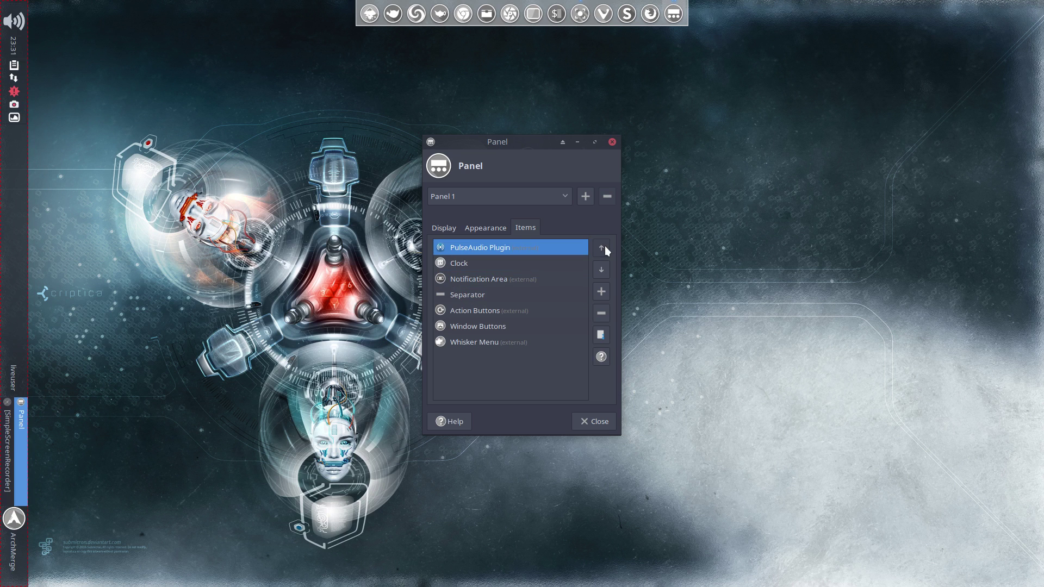
left_click(497, 342)
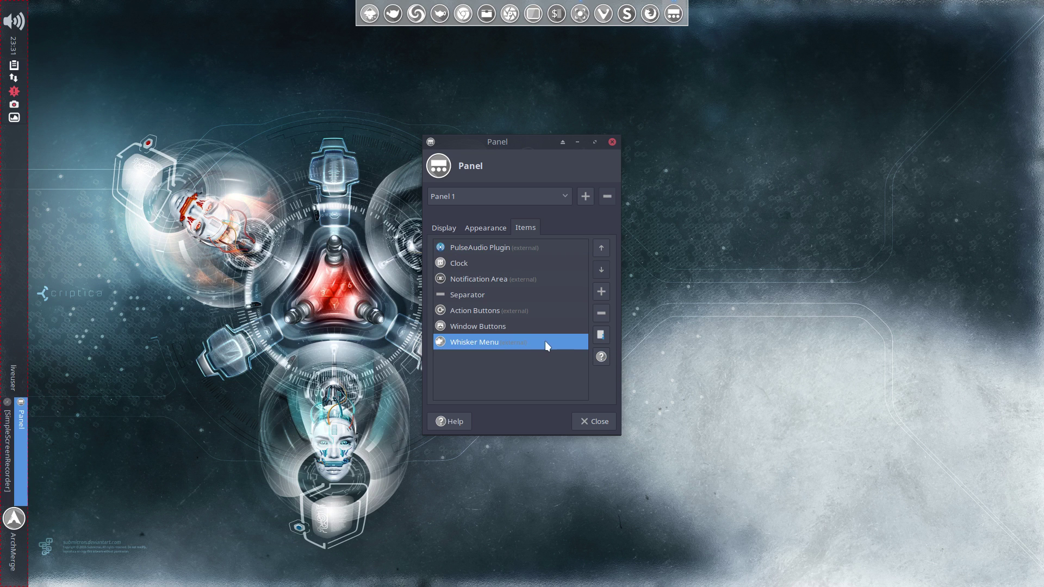
- Set the Whisker Menu's Display option to Icon, then open the menu to check the button
left_click(601, 333)
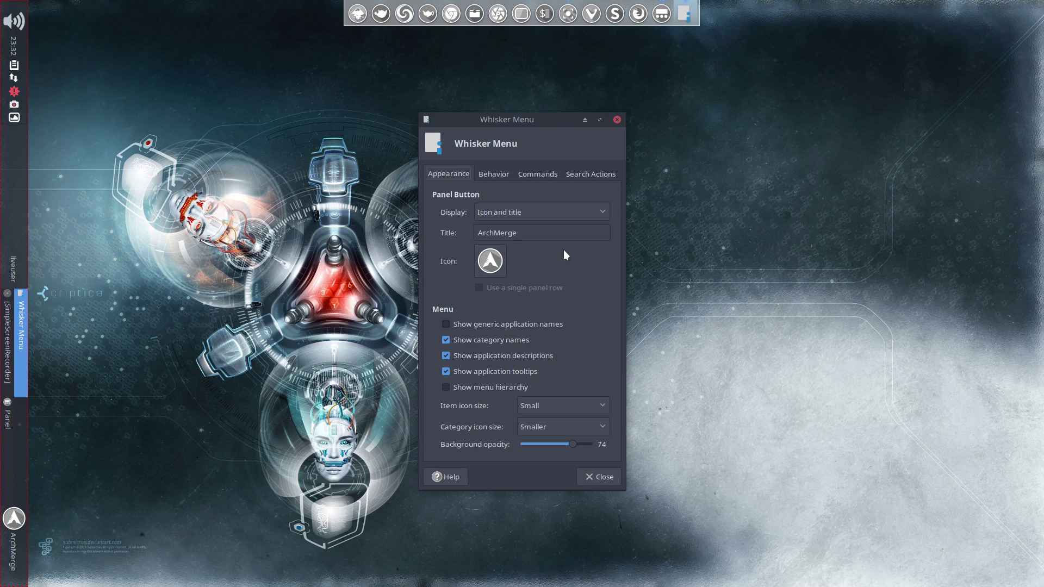
left_click(600, 211)
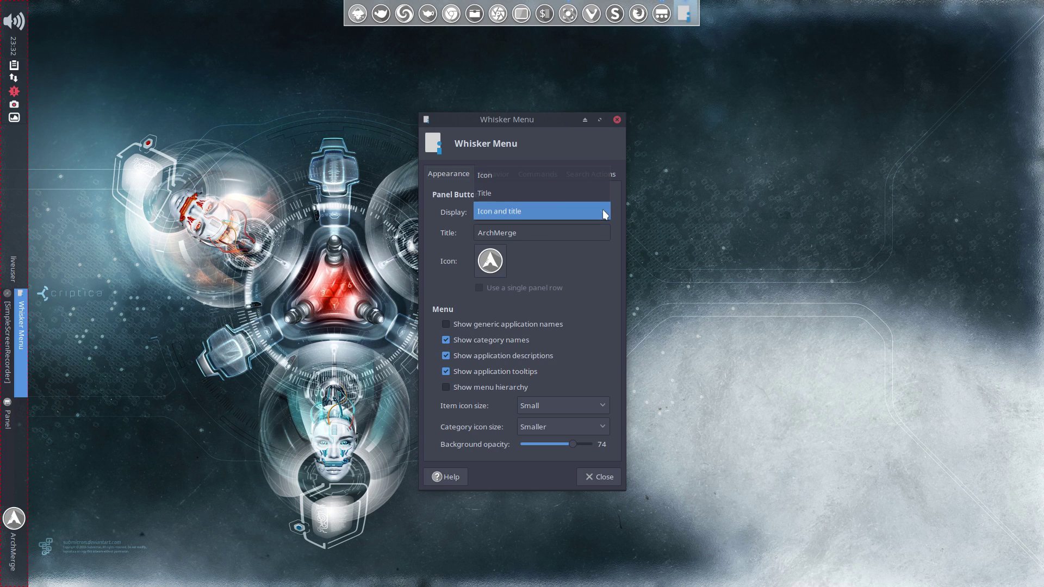
left_click(538, 175)
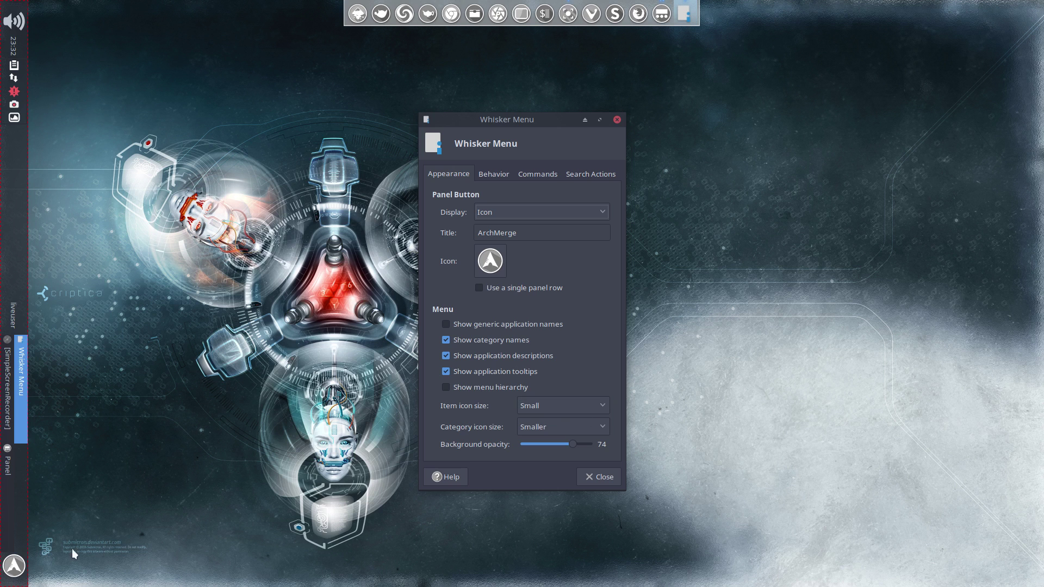
left_click(19, 565)
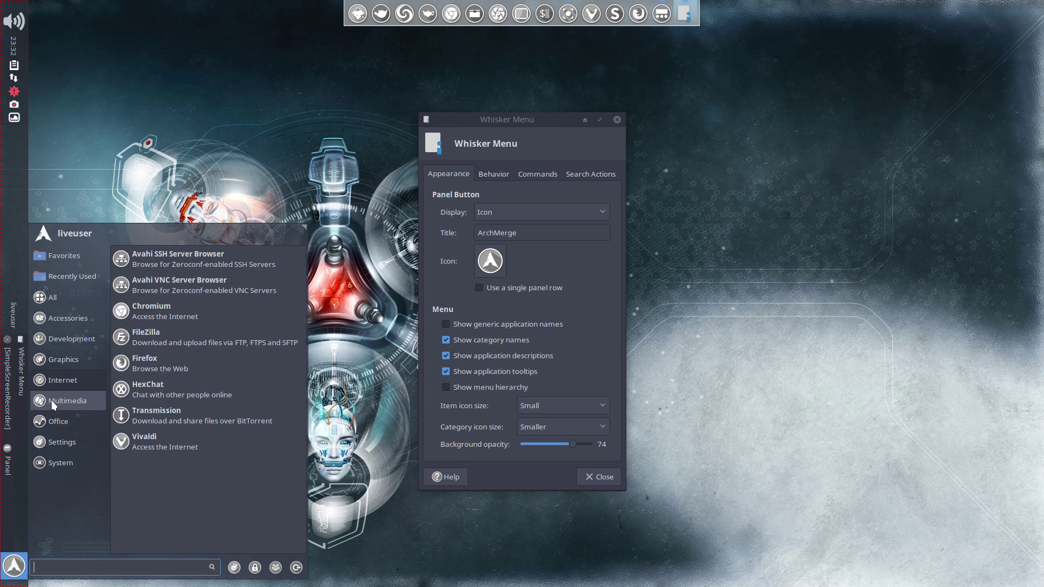
- Choose Normal item icons and Small category icons in the Whisker Menu appearance options, then close them
mouse_move(70, 338)
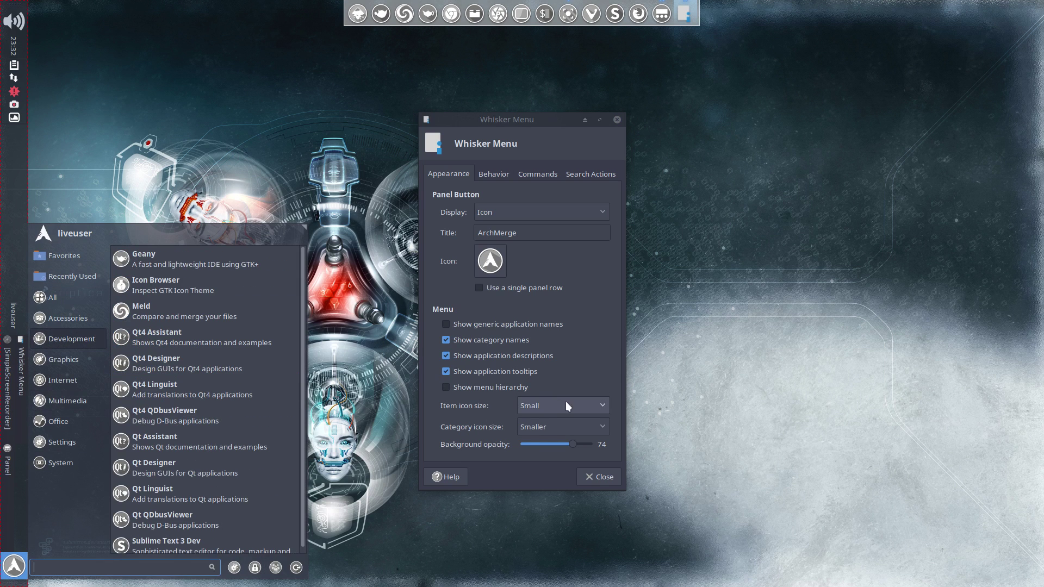
left_click(598, 408)
left_click(600, 409)
left_click(586, 418)
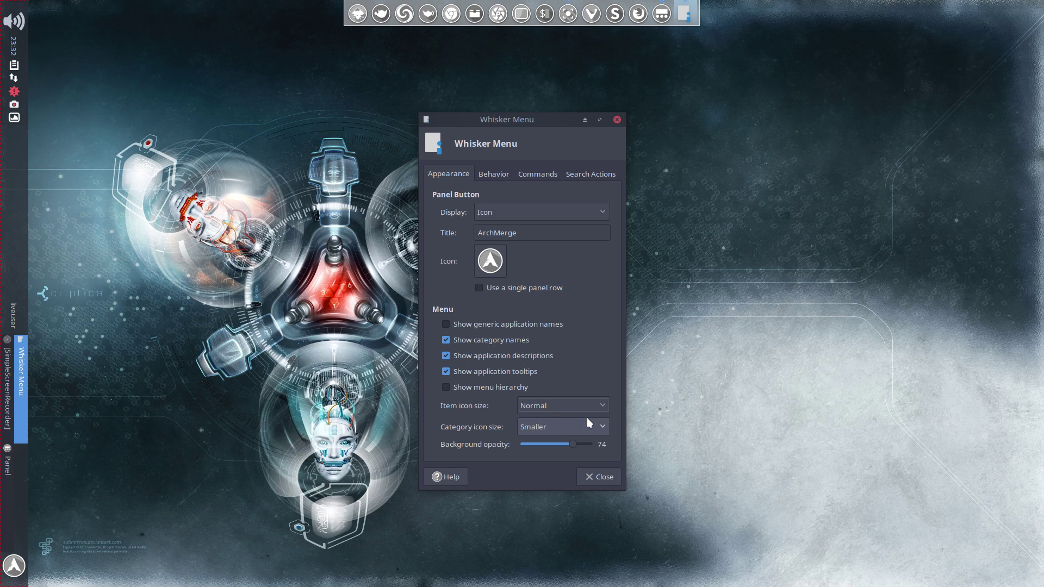
left_click(600, 422)
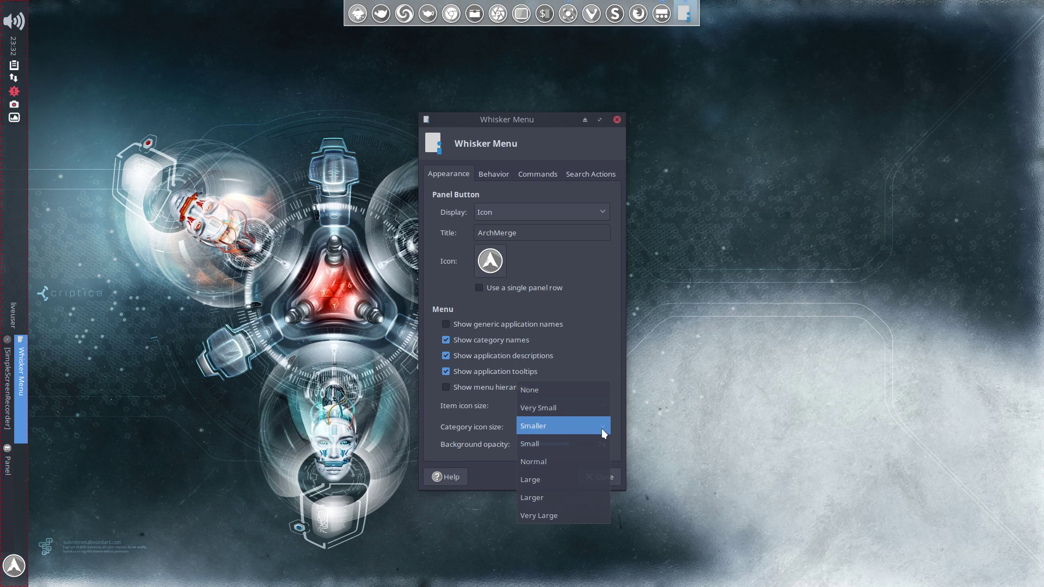
left_click(595, 441)
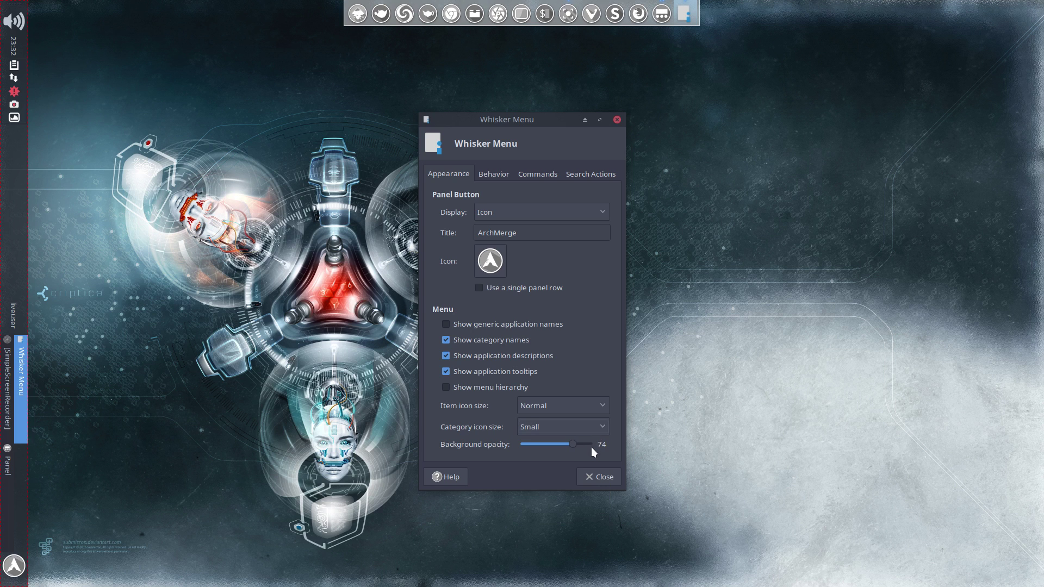
left_click(490, 173)
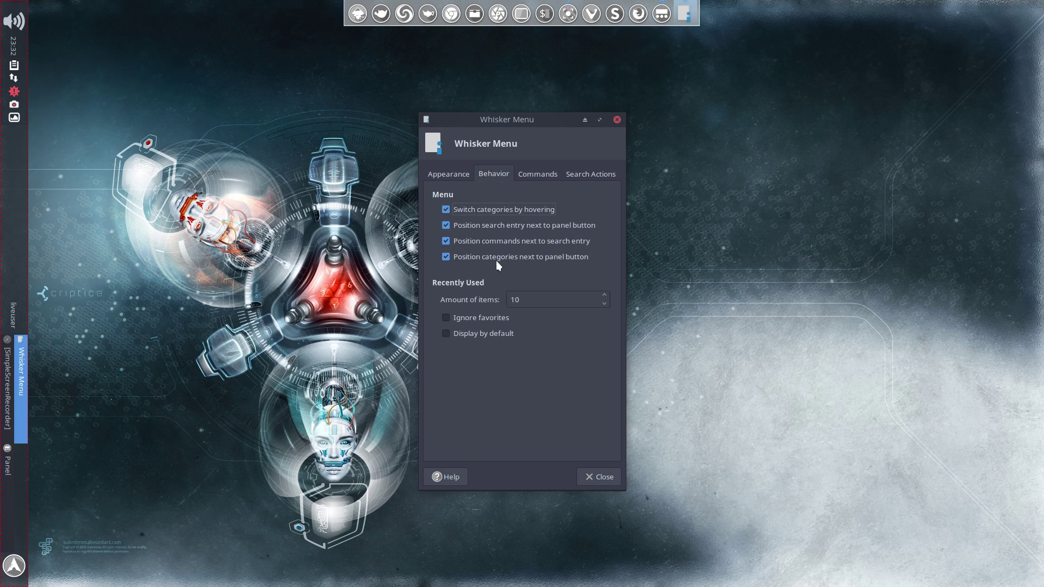
left_click(436, 175)
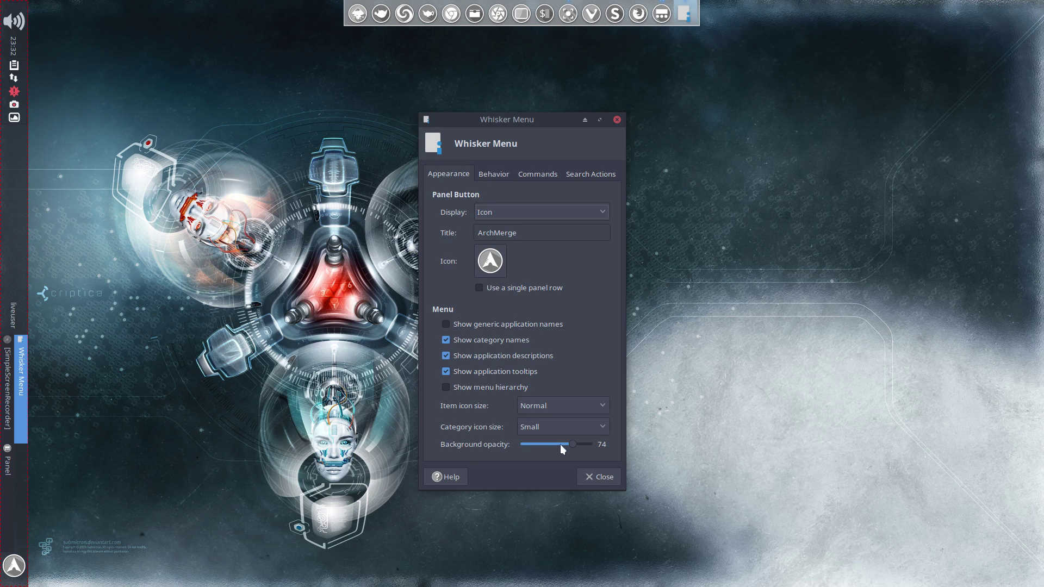
left_click(603, 477)
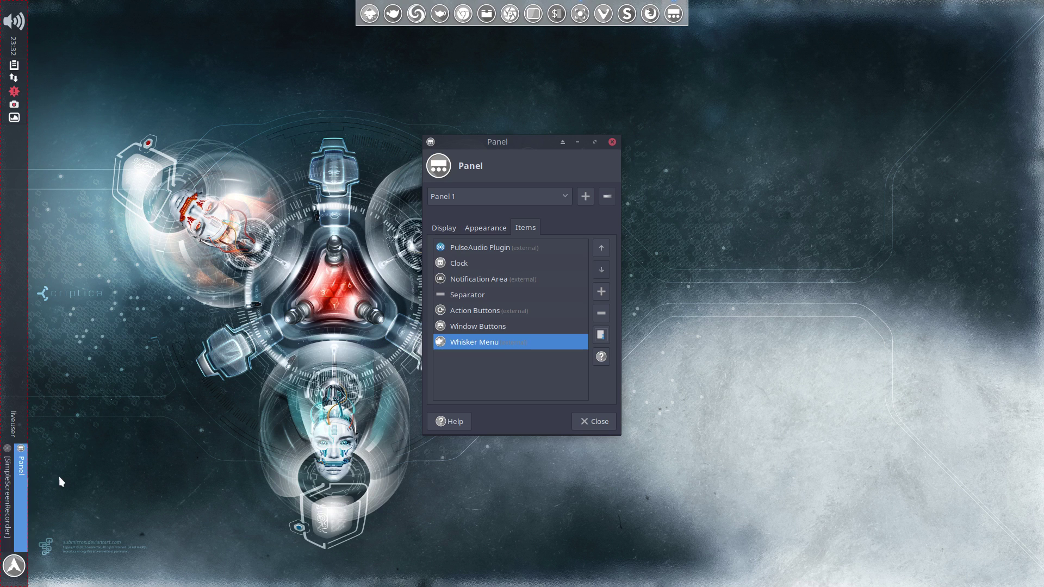
- Uncheck 'Show button labels' in the Window Buttons settings so buttons show icons only
left_click(23, 471)
left_click(471, 321)
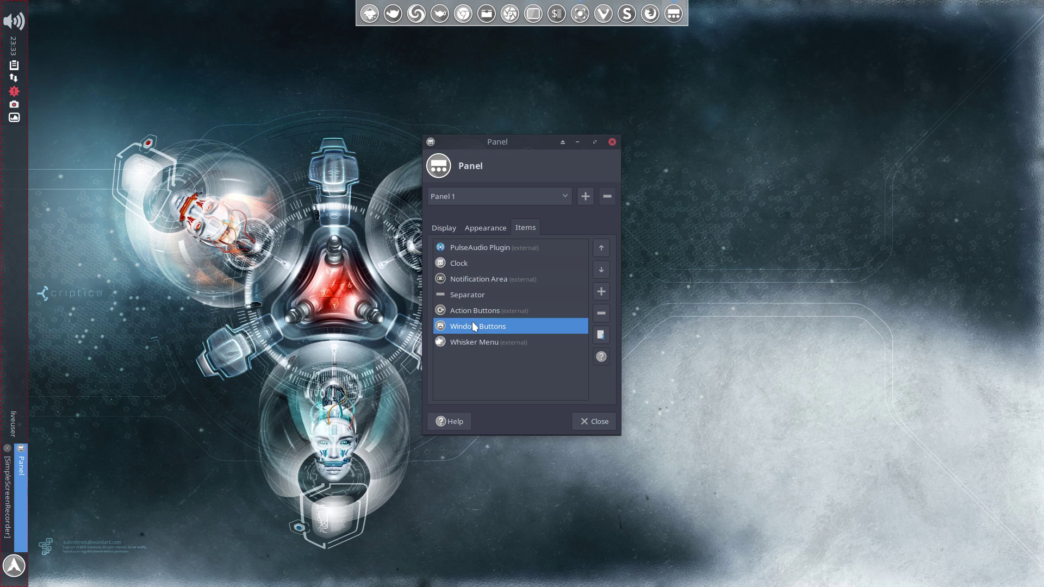
left_click(601, 335)
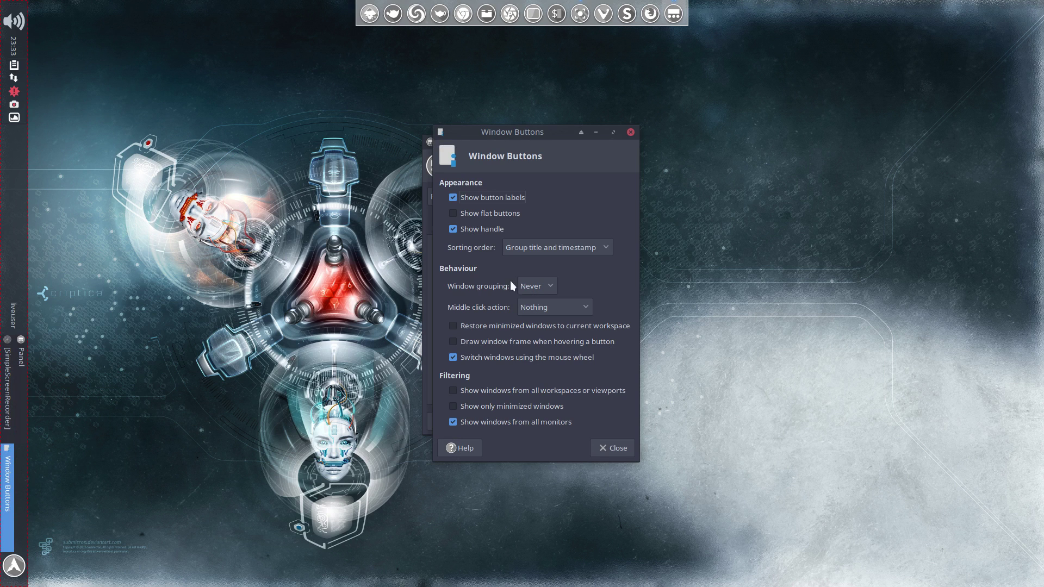
left_click(453, 197)
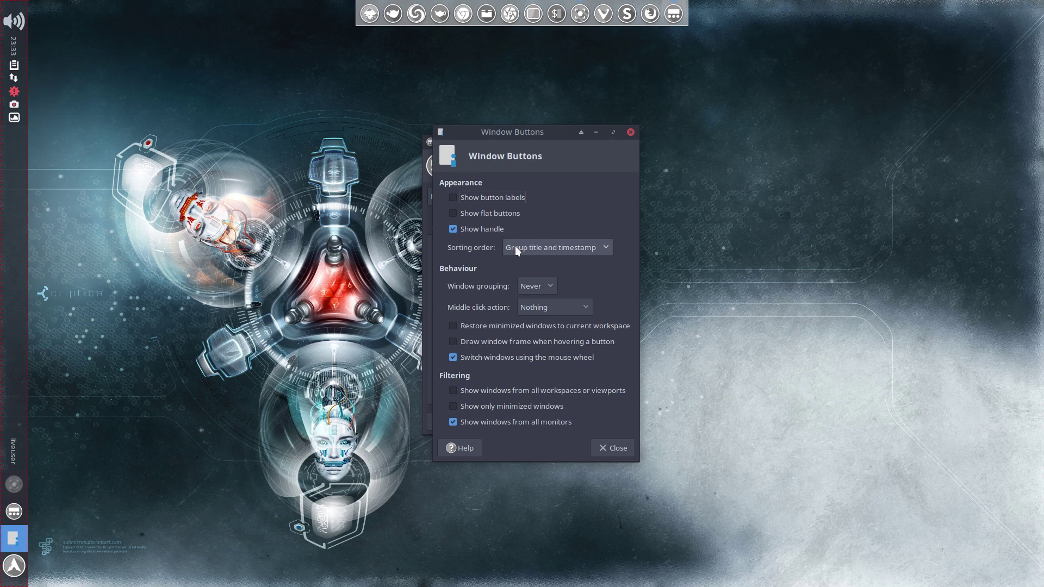
- Give the panel Clock an LCD layout with 12-hour time and flashing separators
left_click(617, 448)
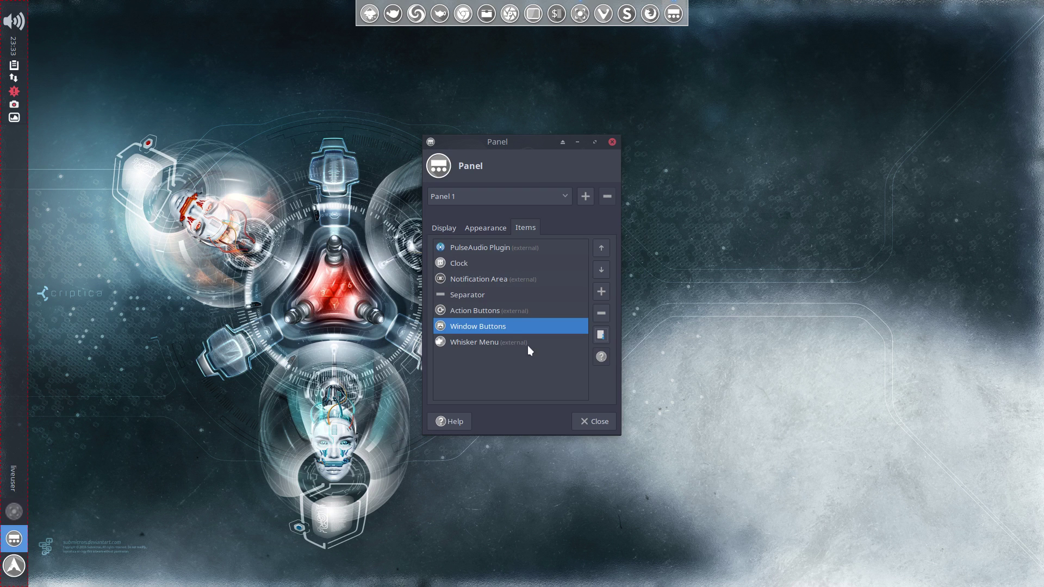
left_click(464, 264)
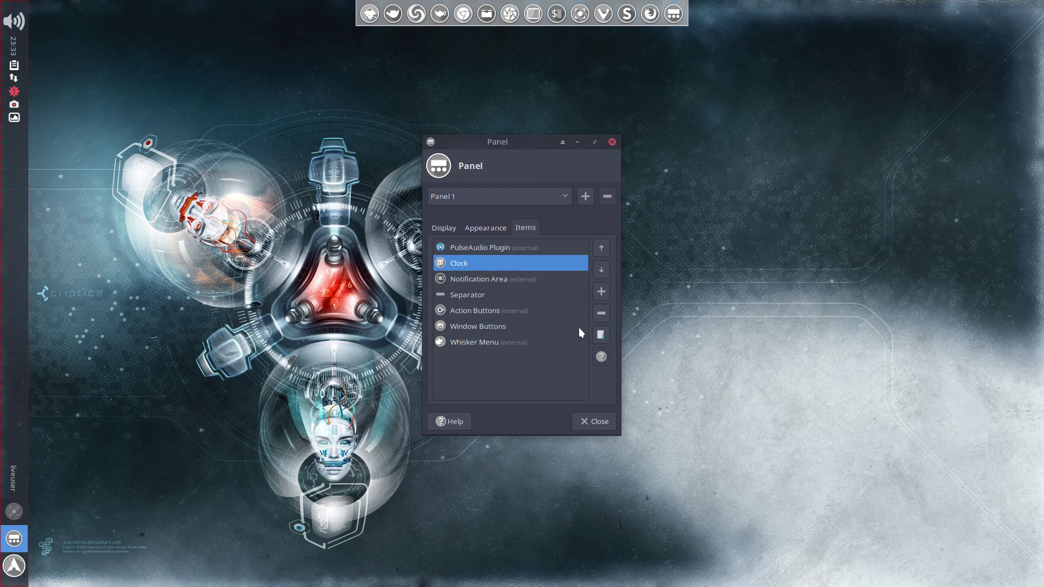
left_click(600, 335)
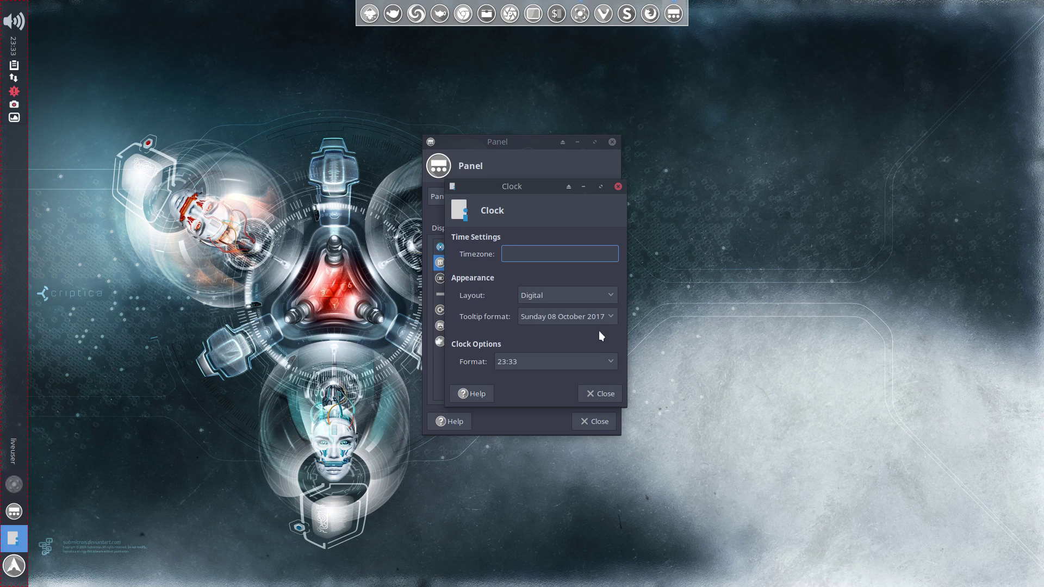
left_click(611, 292)
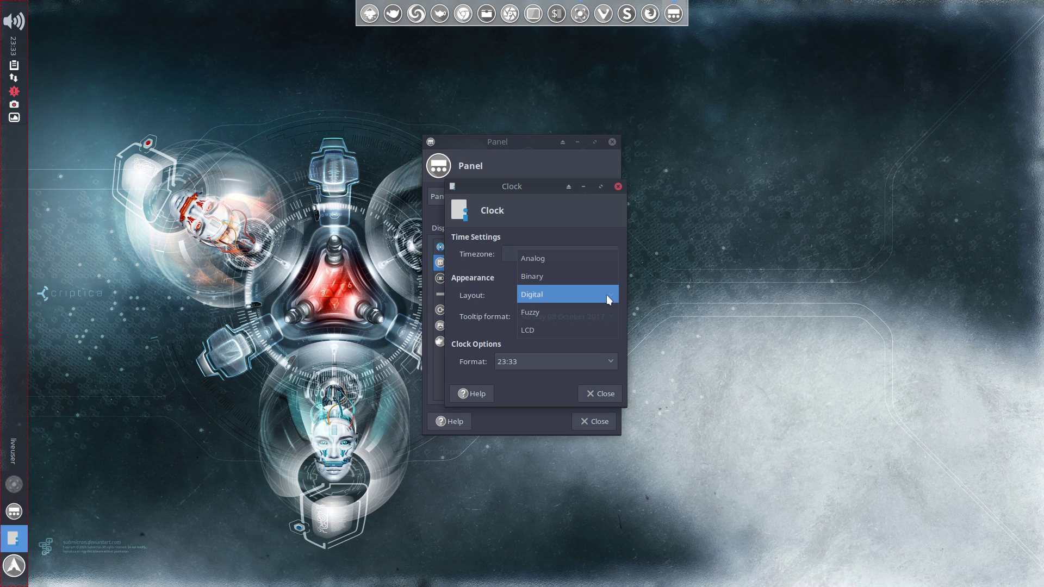
left_click(557, 259)
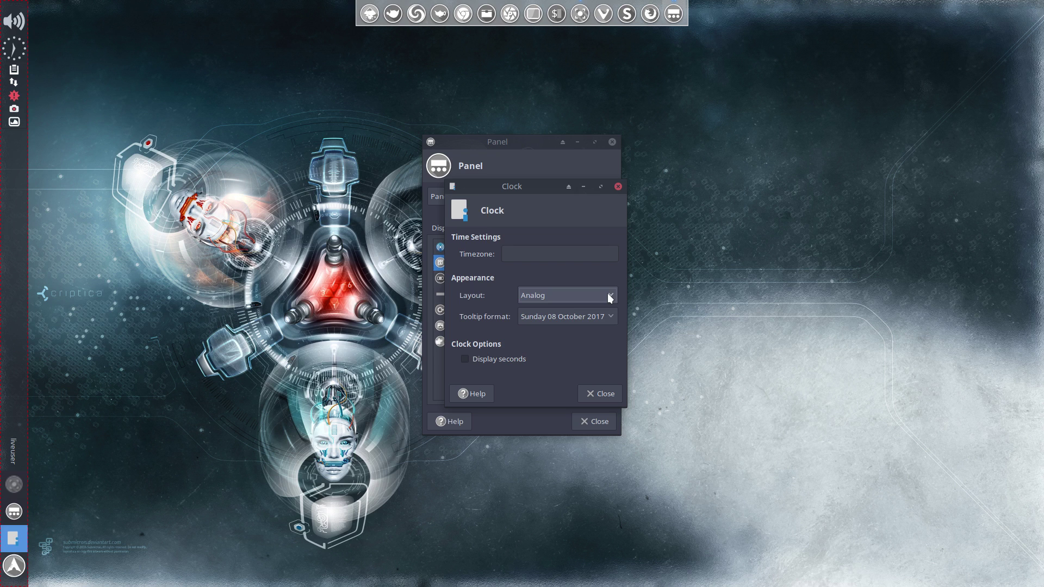
left_click(608, 295)
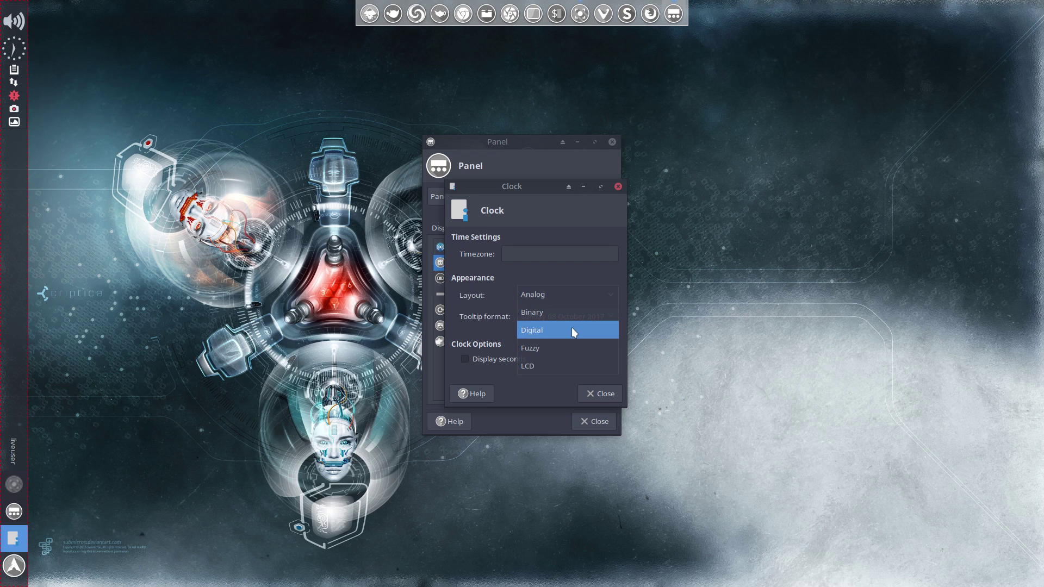
left_click(581, 361)
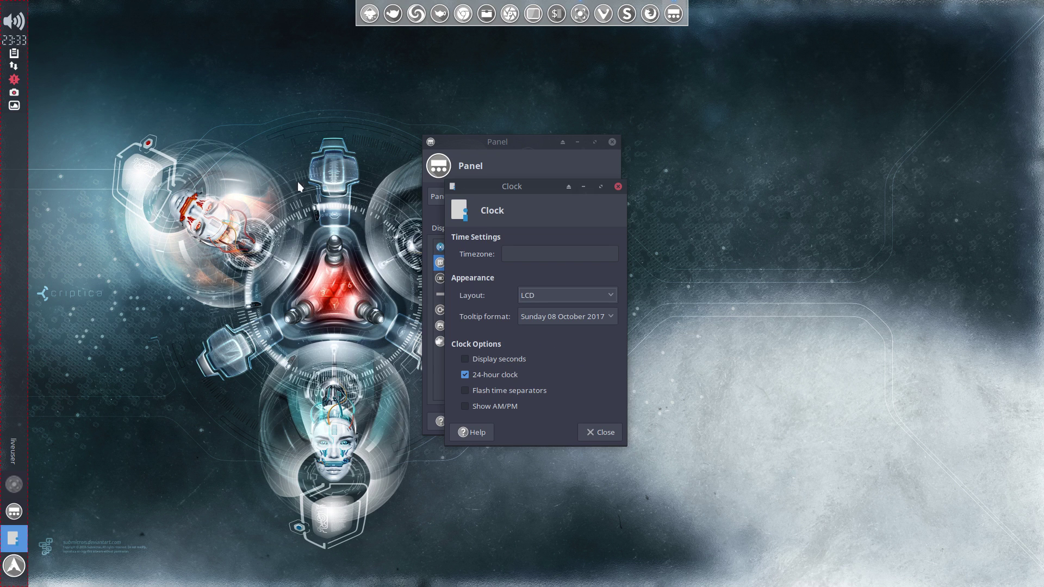
left_click(466, 375)
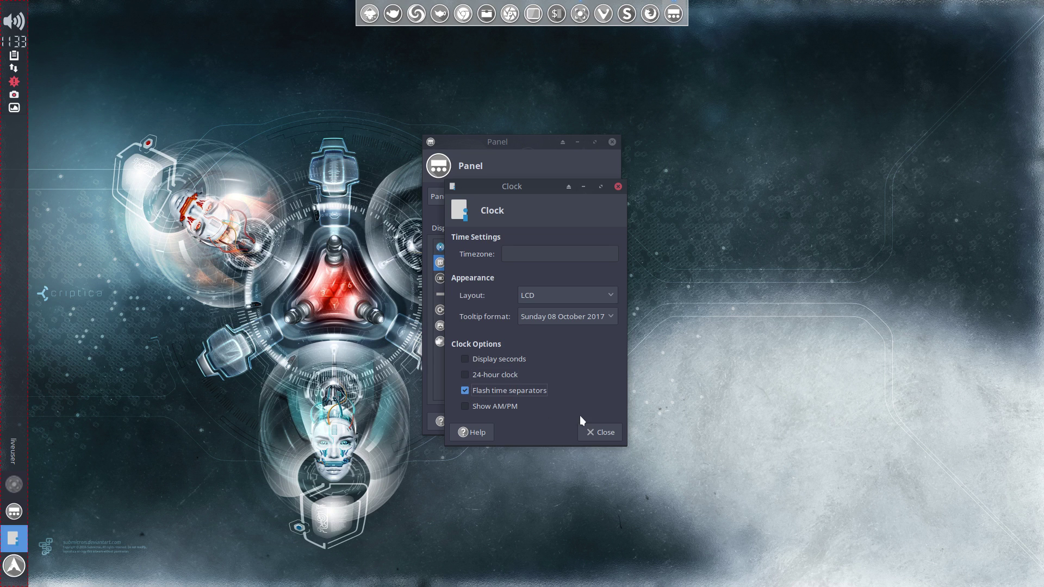
left_click(602, 432)
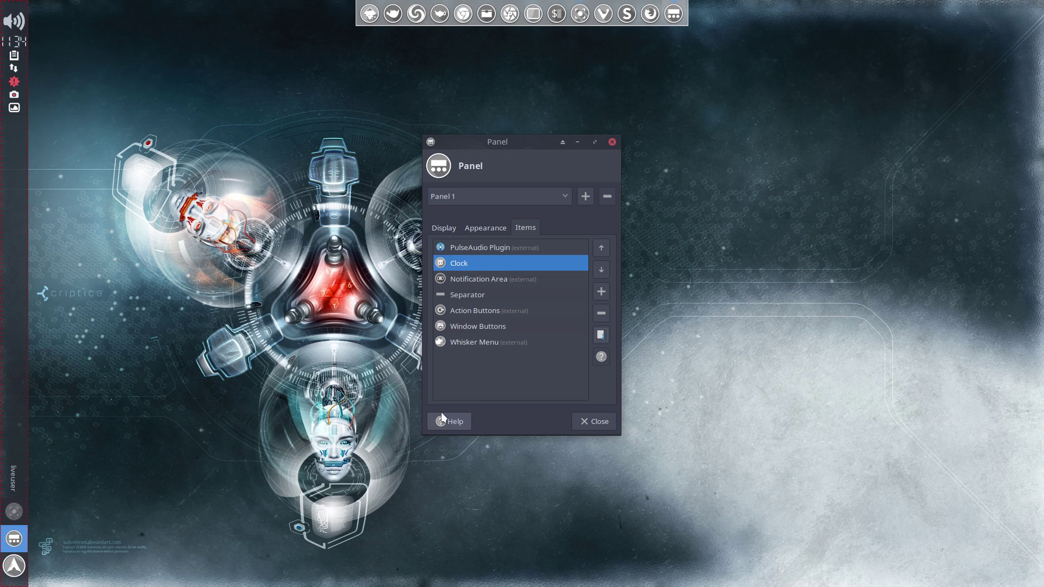
- Close Panel preferences and set the Plank dock Position to Bottom in Plank Preferences
left_click(598, 422)
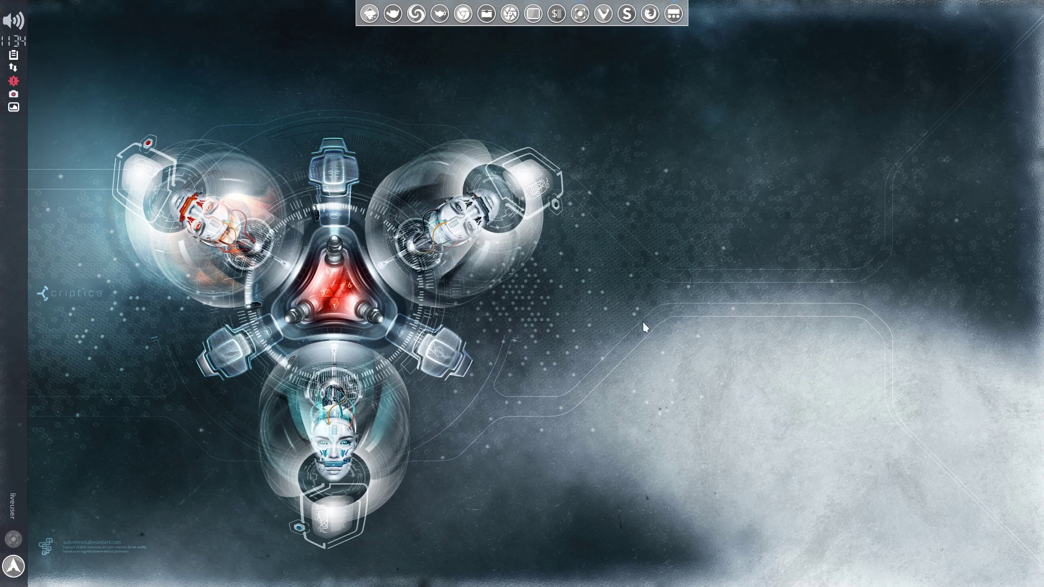
left_click(662, 8)
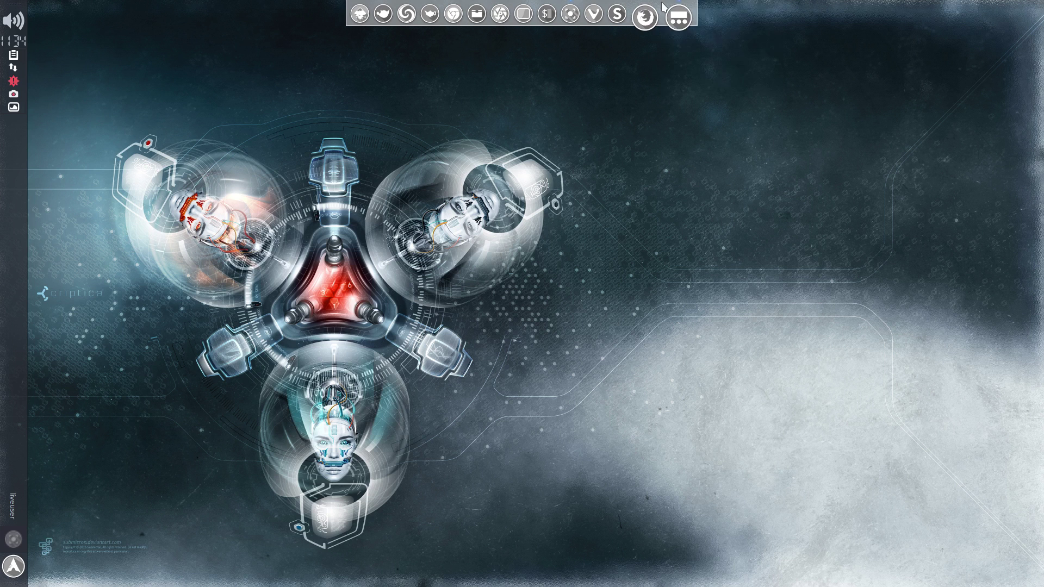
right_click(659, 6)
left_click(693, 47)
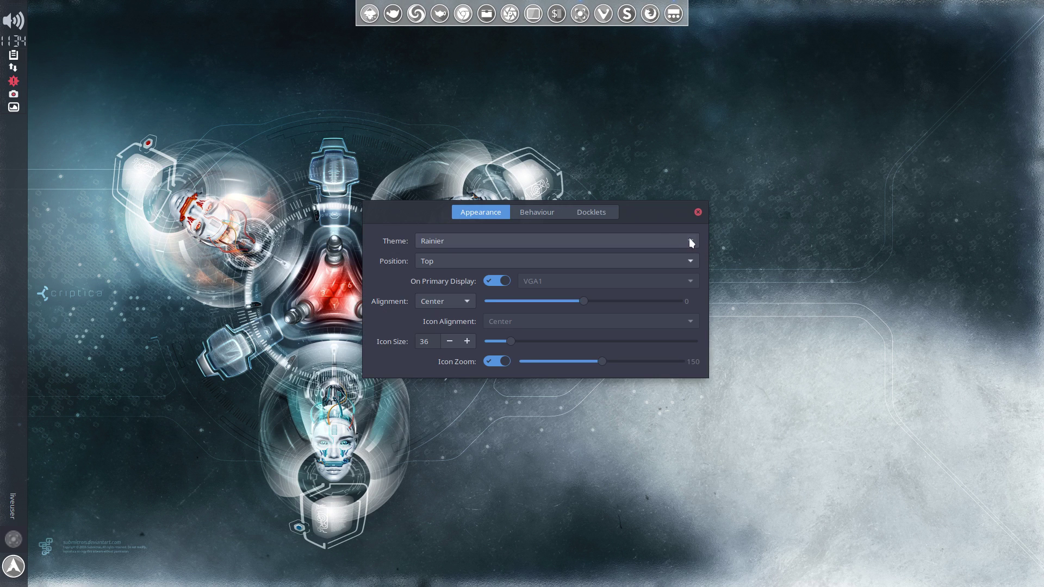
left_click(691, 260)
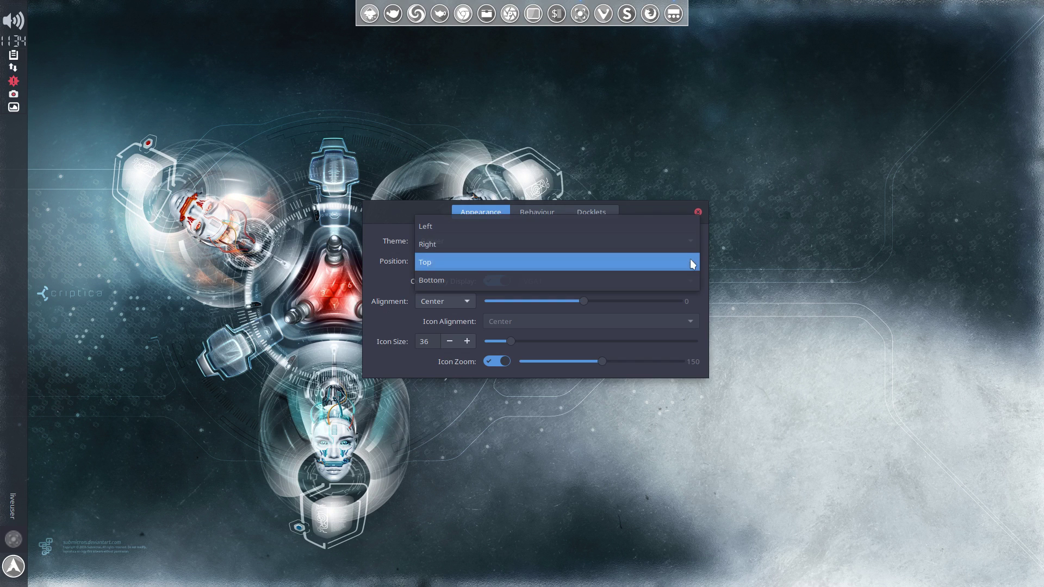
left_click(670, 281)
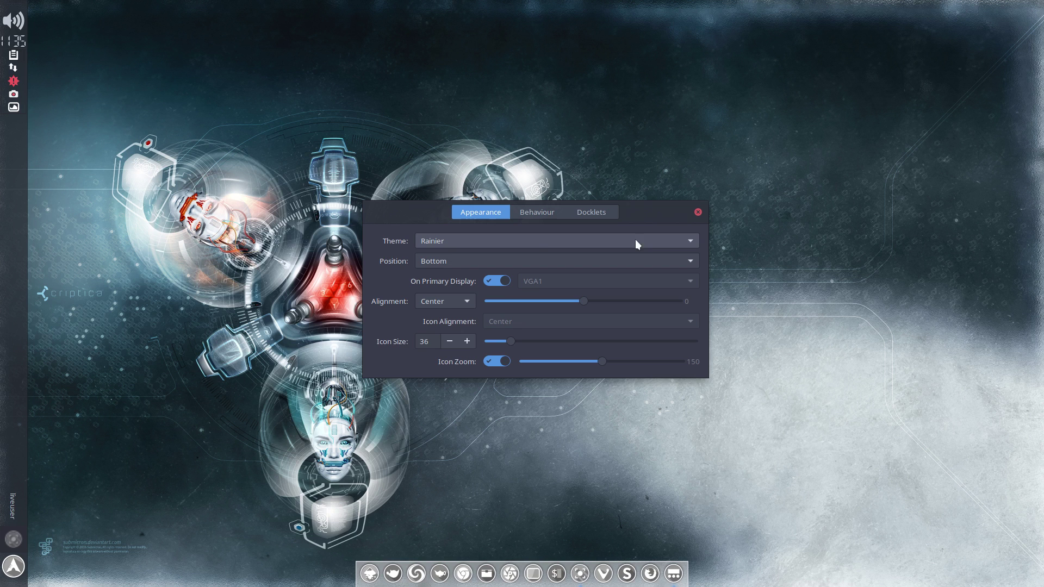
- Try the Default and Transparent dock themes, settle on OSXYosemite, and close Plank Preferences
left_click(690, 241)
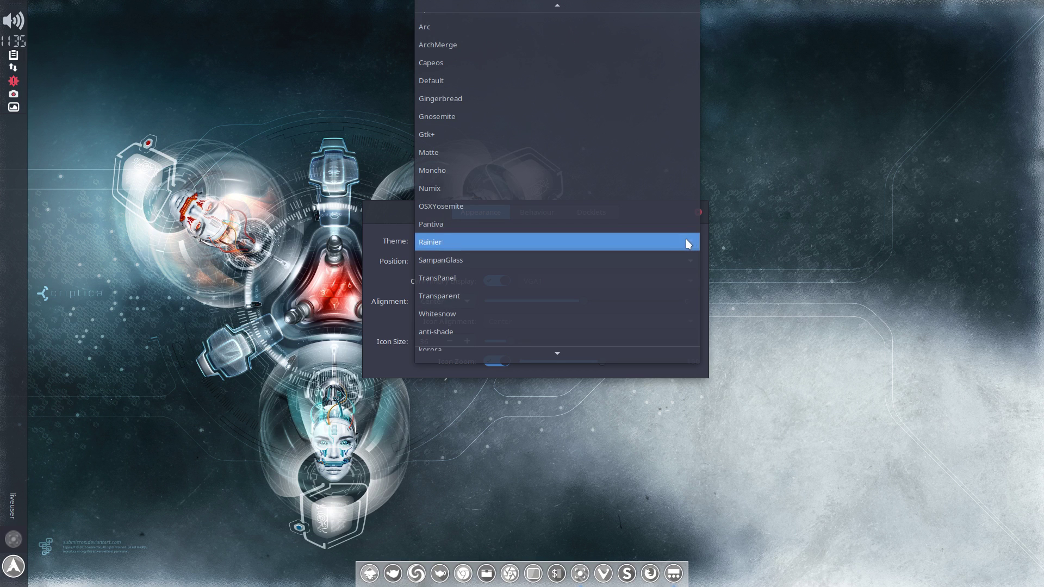
left_click(533, 82)
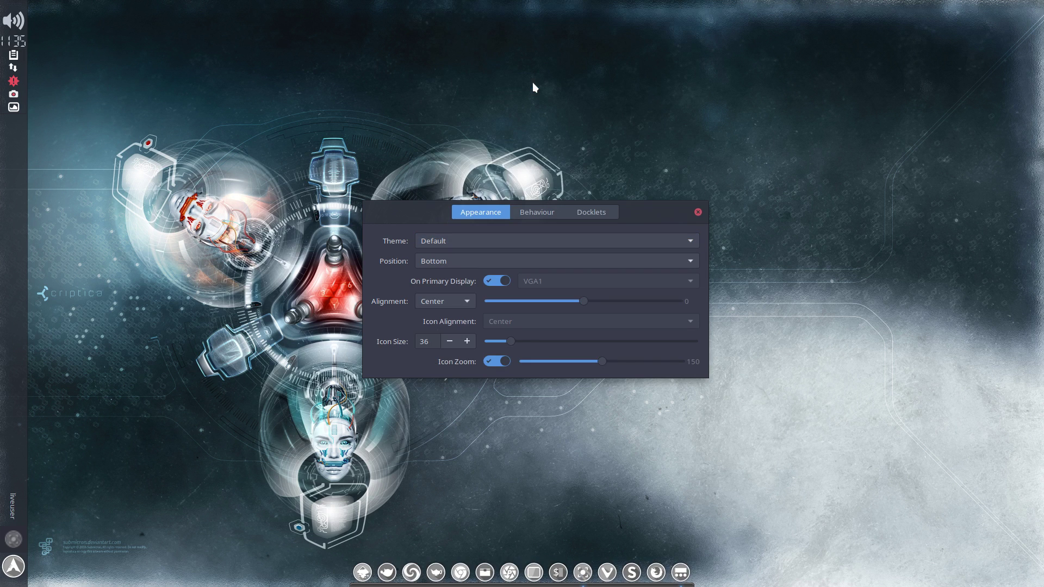
left_click(689, 242)
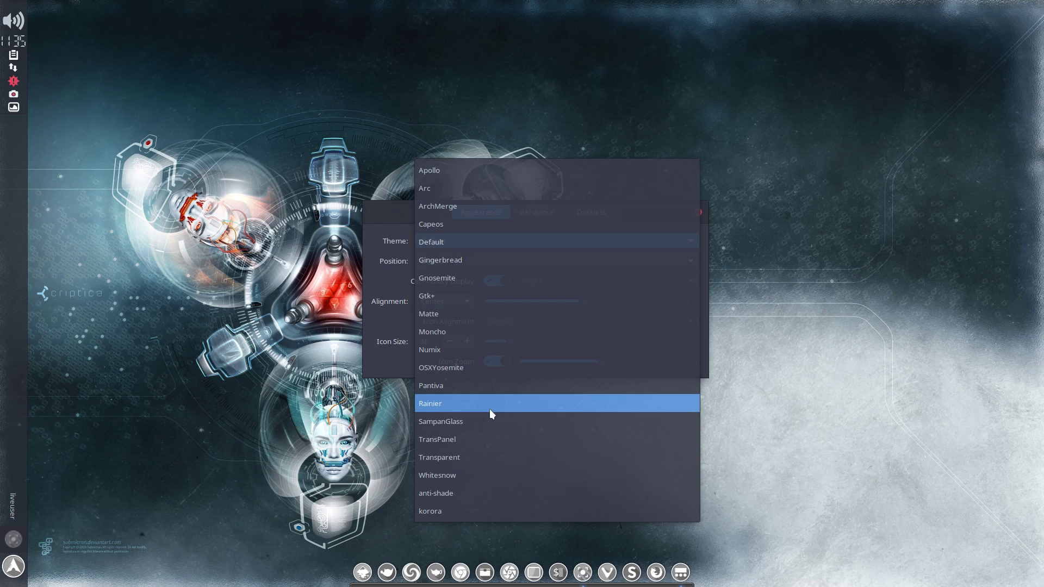
left_click(488, 460)
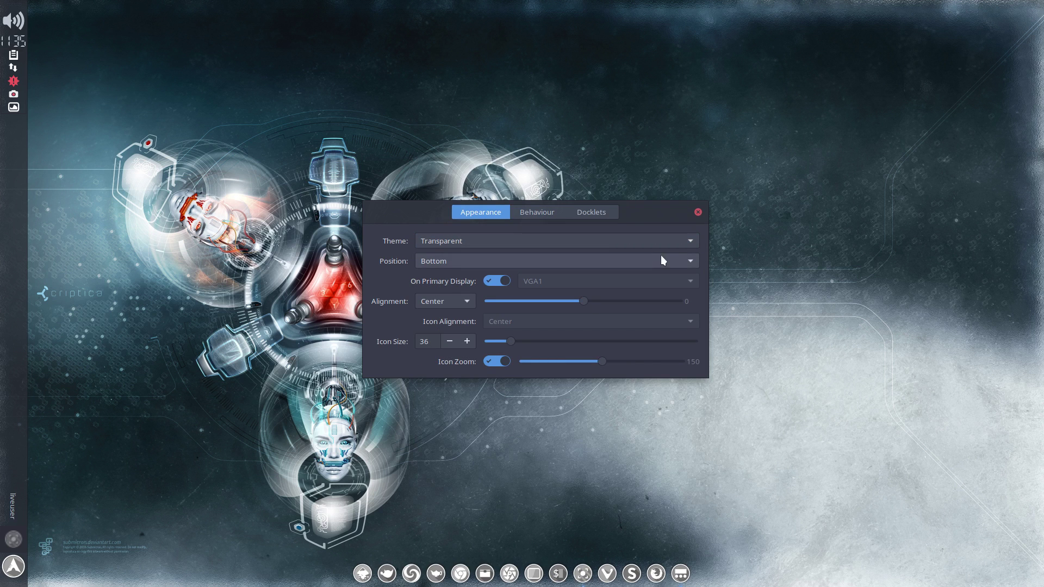
left_click(691, 240)
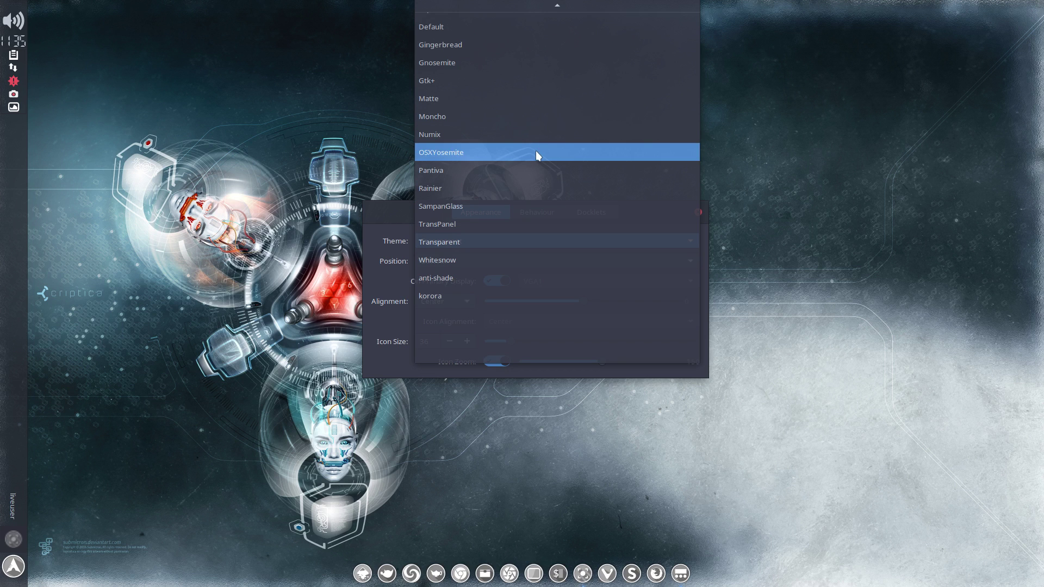
left_click(536, 154)
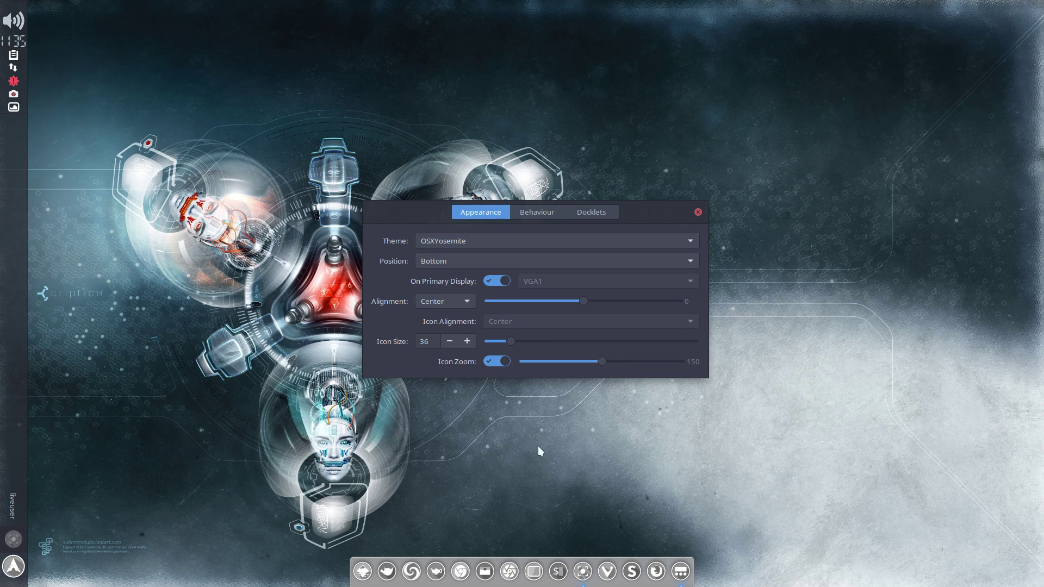
left_click(698, 213)
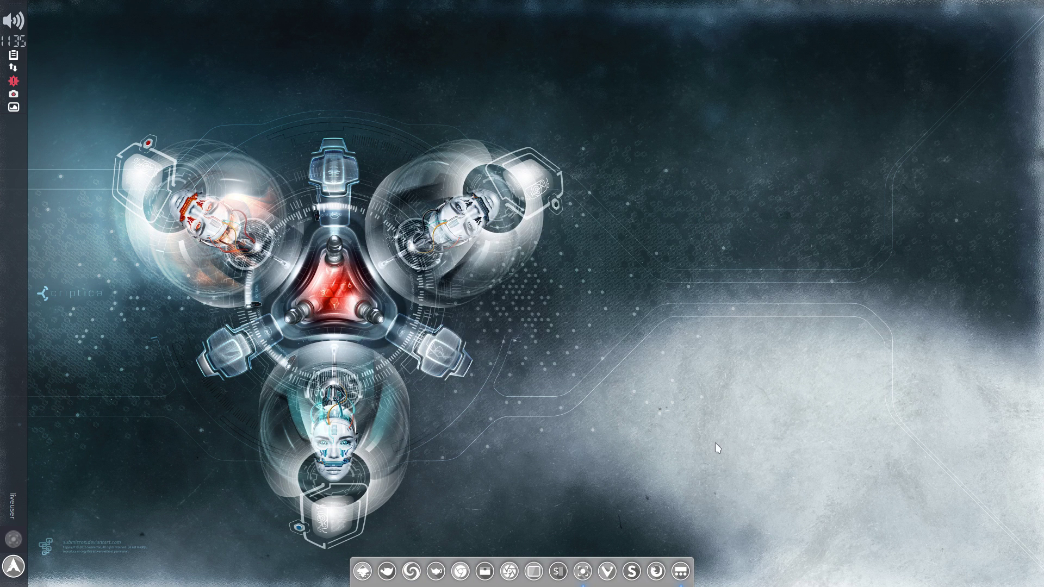
- Pick the snowy Yosemite mountain valley photo as wallpaper in Desktop Settings, then close it
right_click(562, 321)
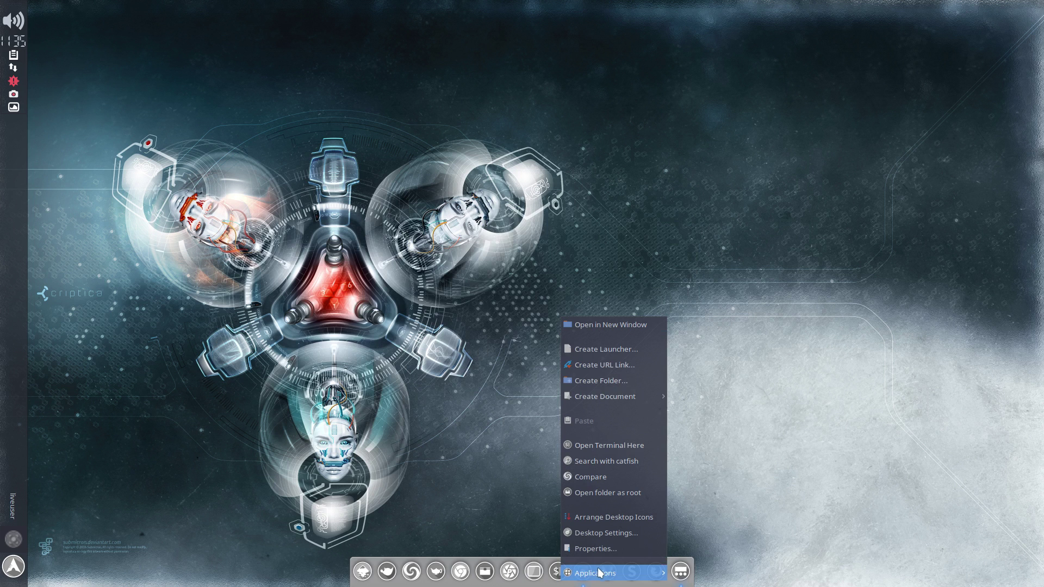
left_click(617, 536)
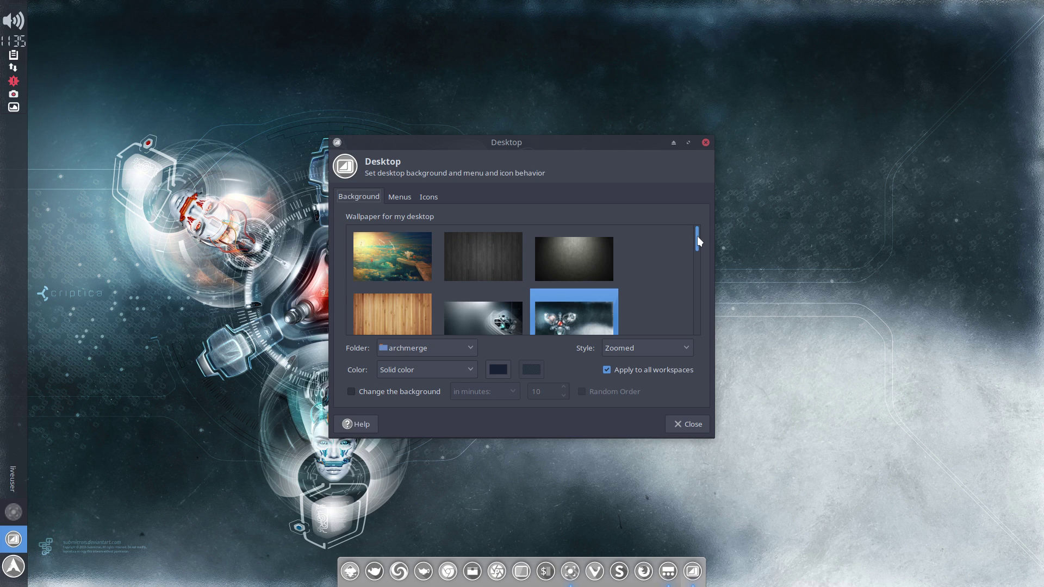
left_click_drag(697, 236, 680, 286)
left_click(498, 240)
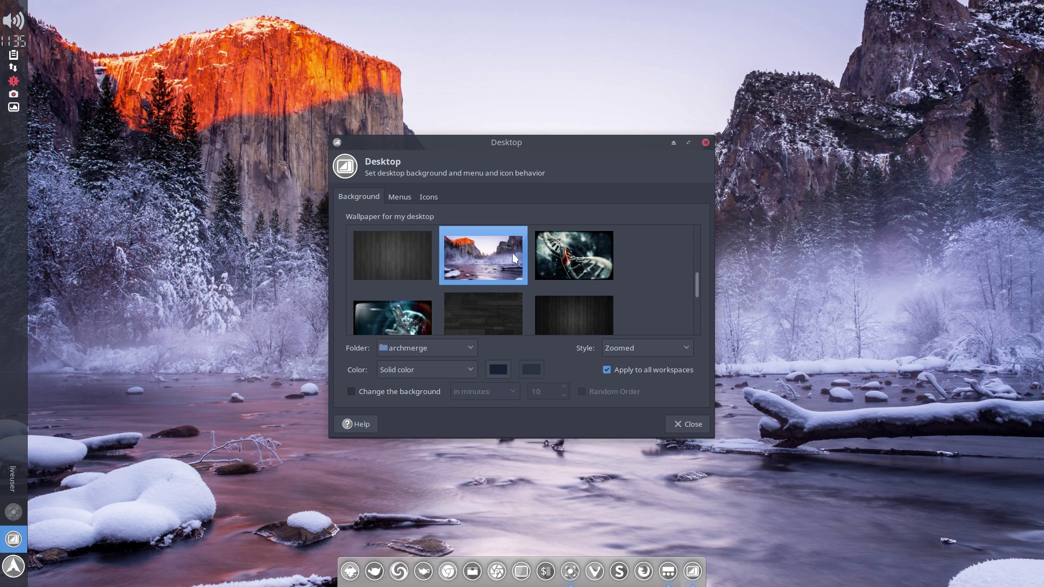
left_click(691, 425)
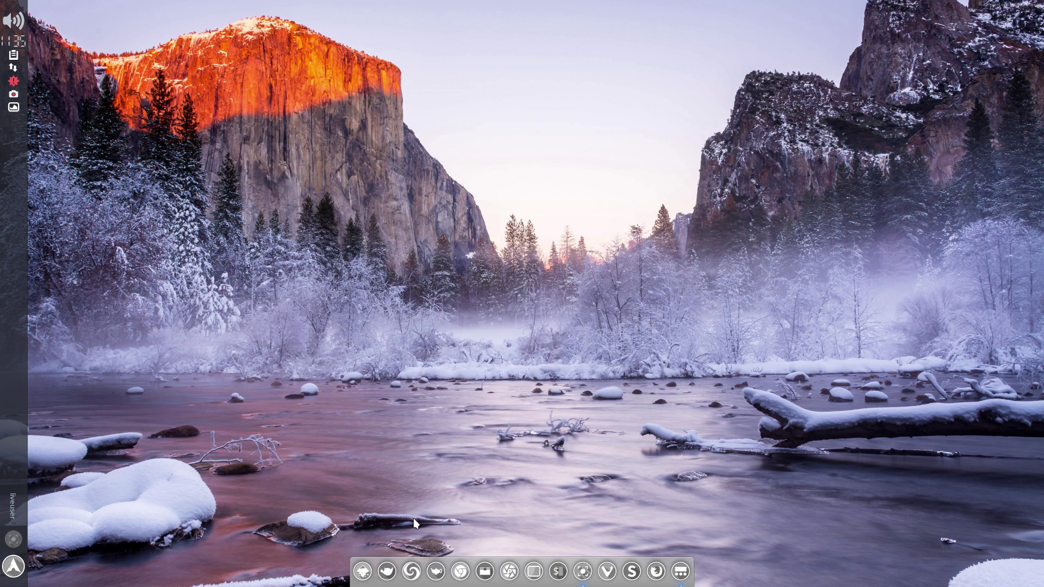
- Open Appearance from the Settings Manager and try the Arc-Evopop-Dark style
left_click(10, 572)
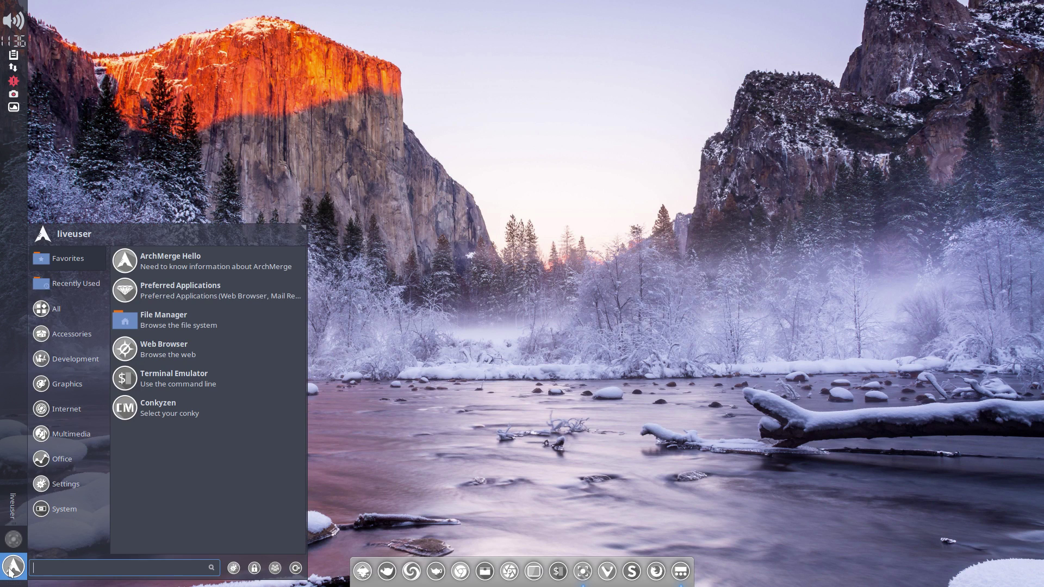
left_click(233, 568)
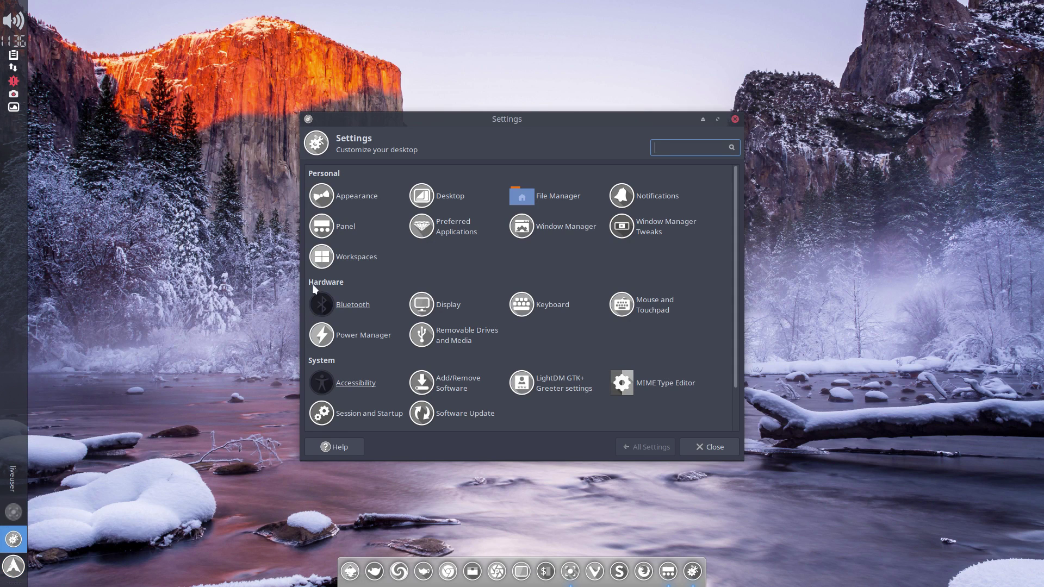
left_click(357, 196)
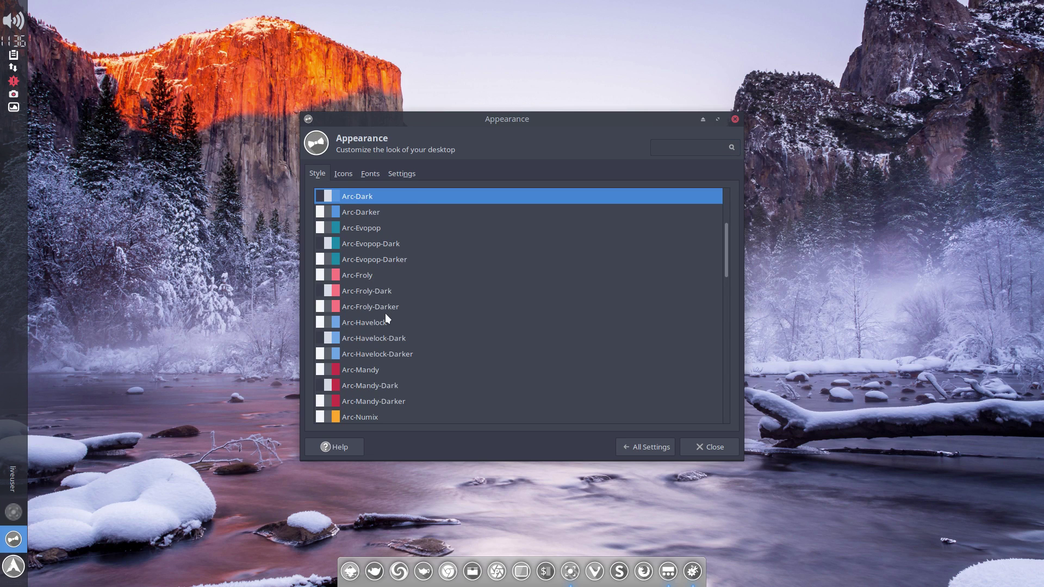
left_click(358, 245)
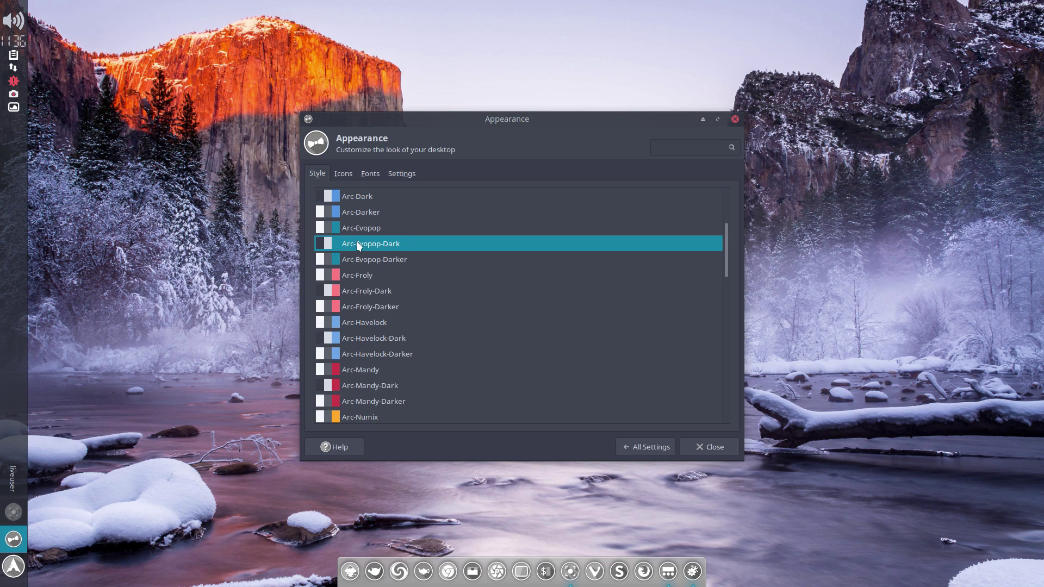
- Apply the Surfn Breeze Dark icon theme
left_click(345, 173)
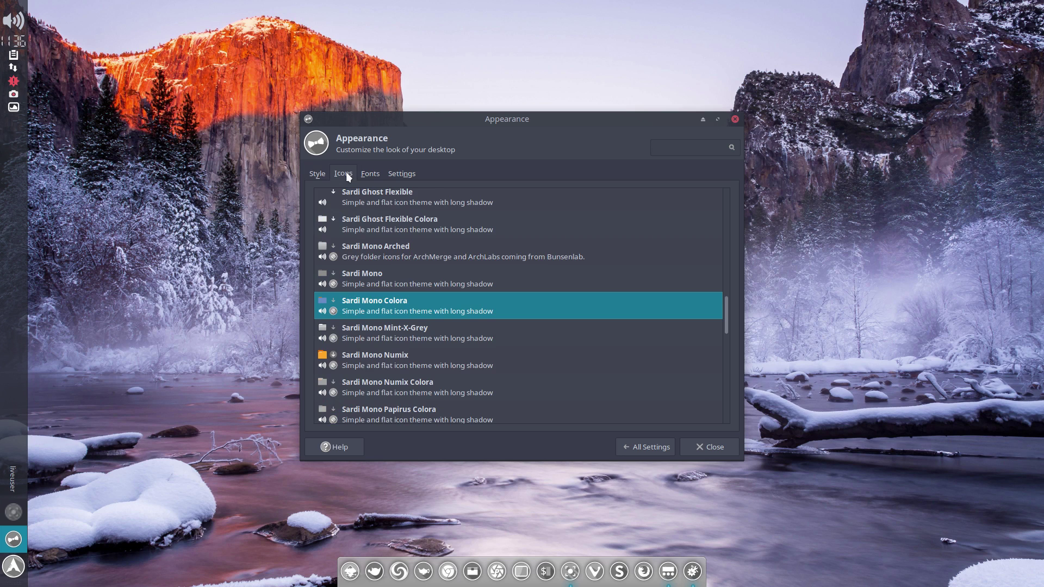
scroll(417, 334, "down", 4)
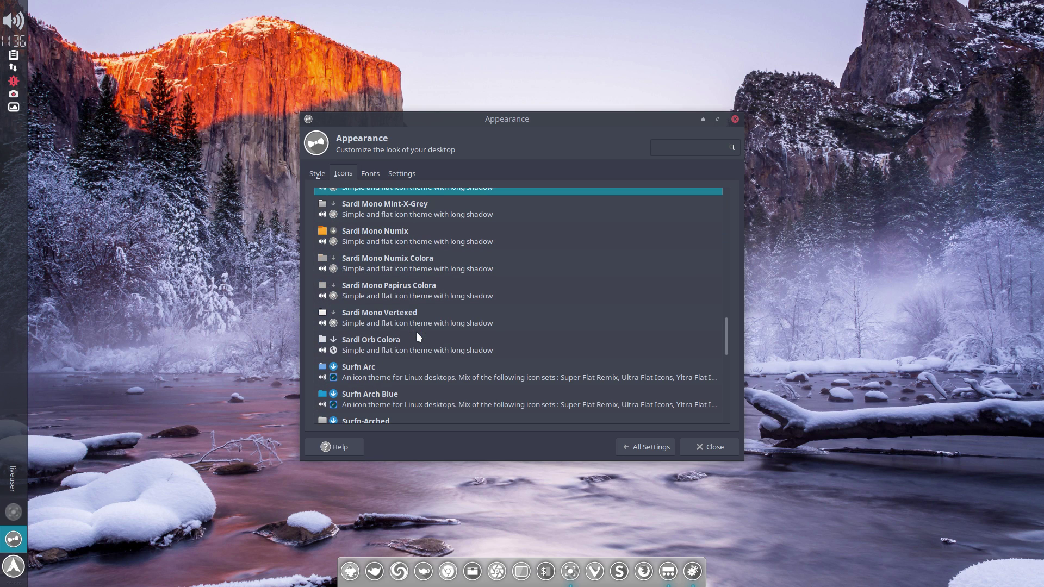
scroll(417, 334, "down", 3)
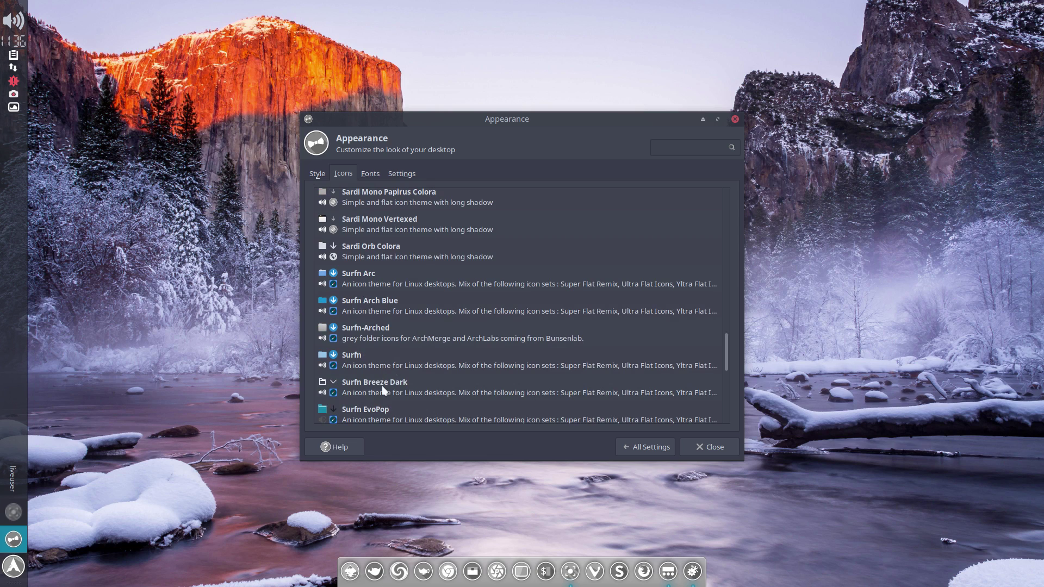
left_click(383, 386)
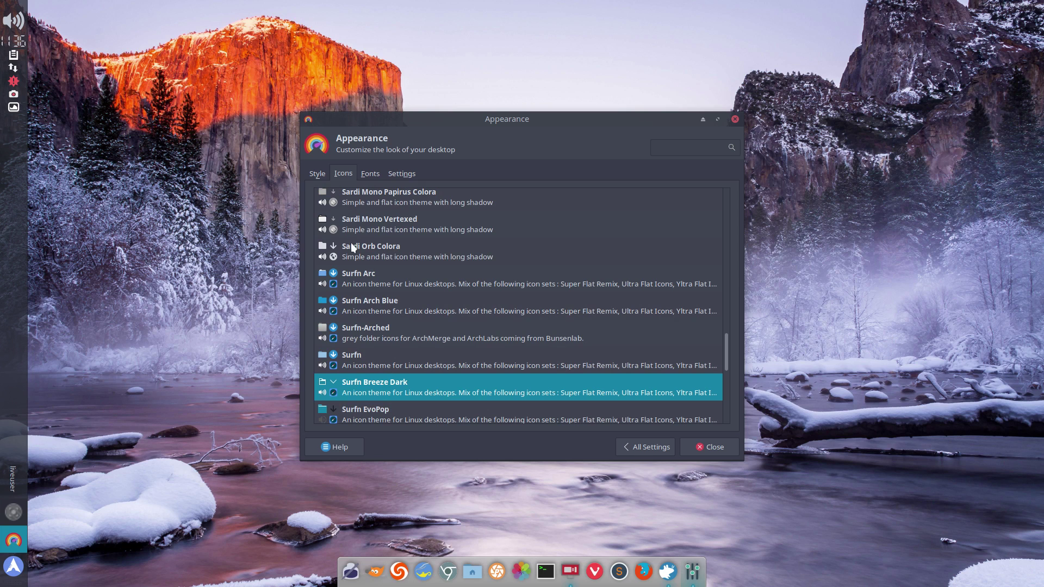
- Switch the desktop style to Arc-Dark
left_click(317, 174)
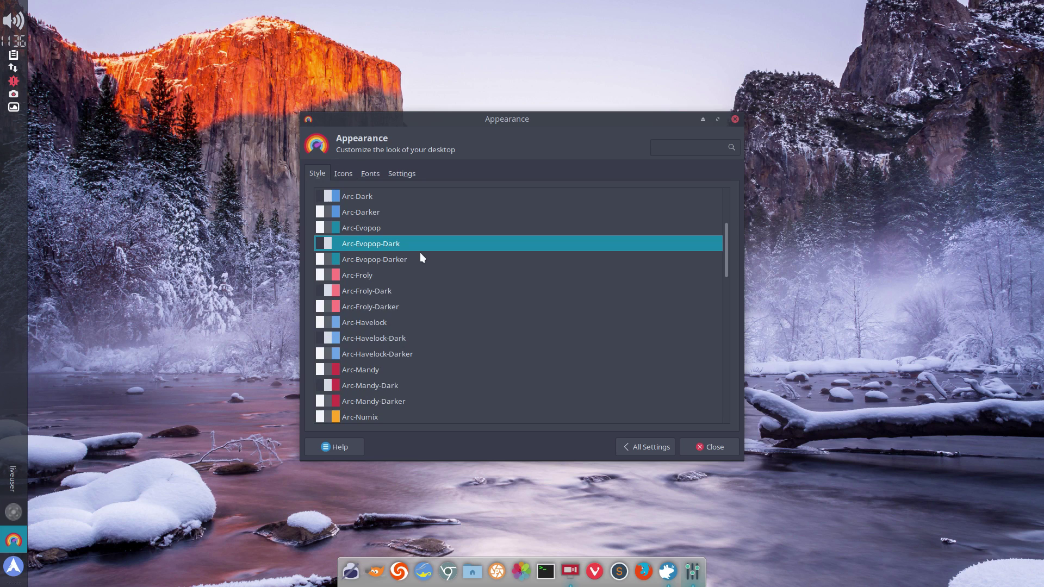
scroll(422, 252, "up", 1)
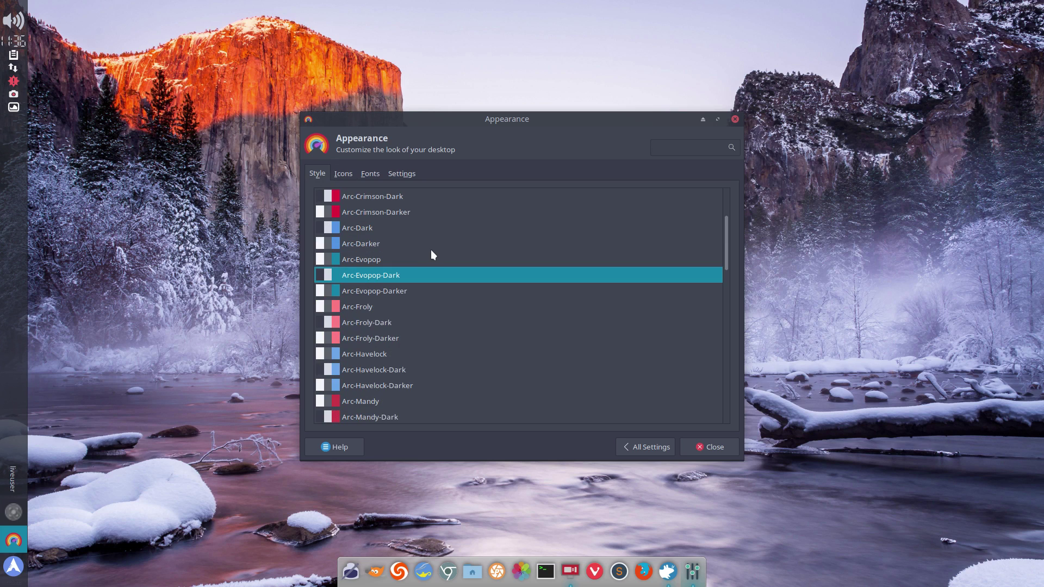
left_click(363, 228)
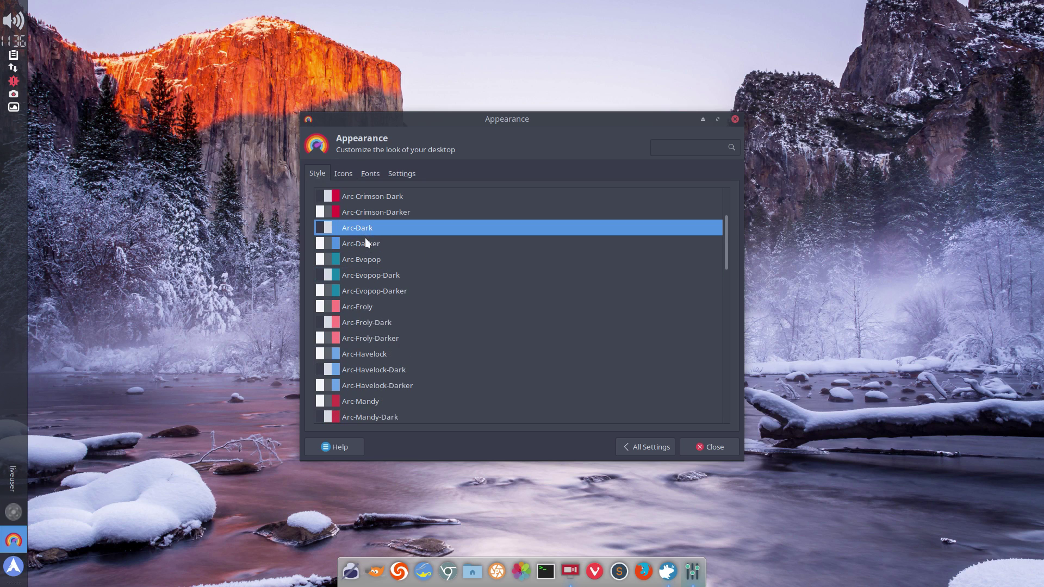
left_click(344, 173)
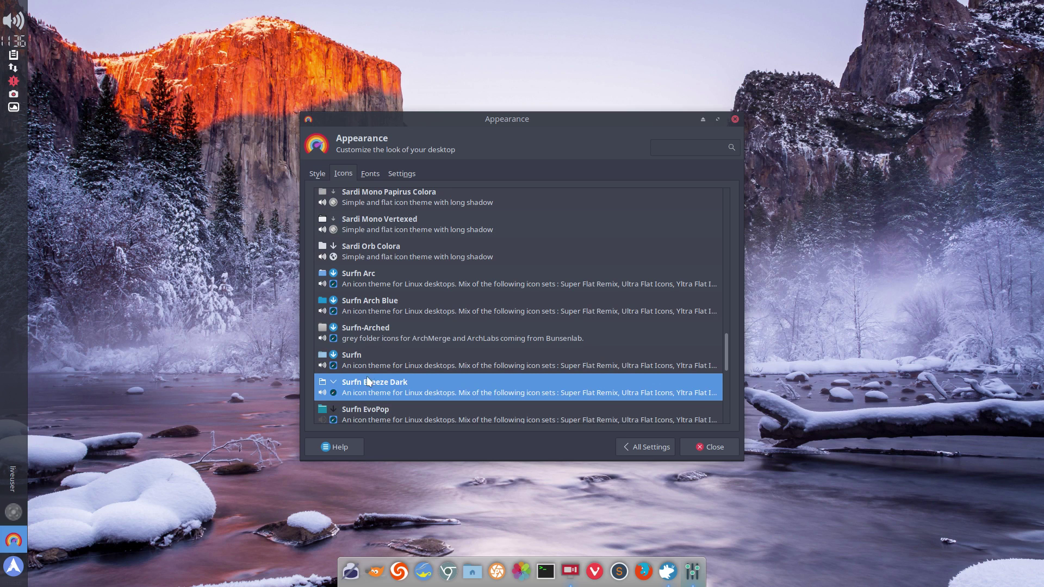
- Set the default font to Noto Sans 12, check the Style is still Arc-Dark, and close Appearance
left_click(371, 173)
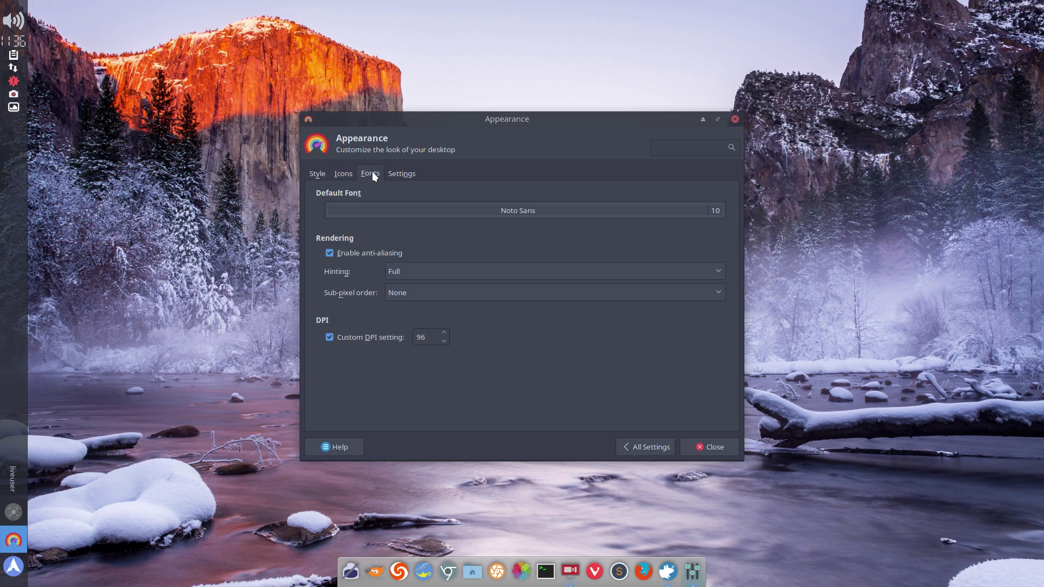
left_click(715, 211)
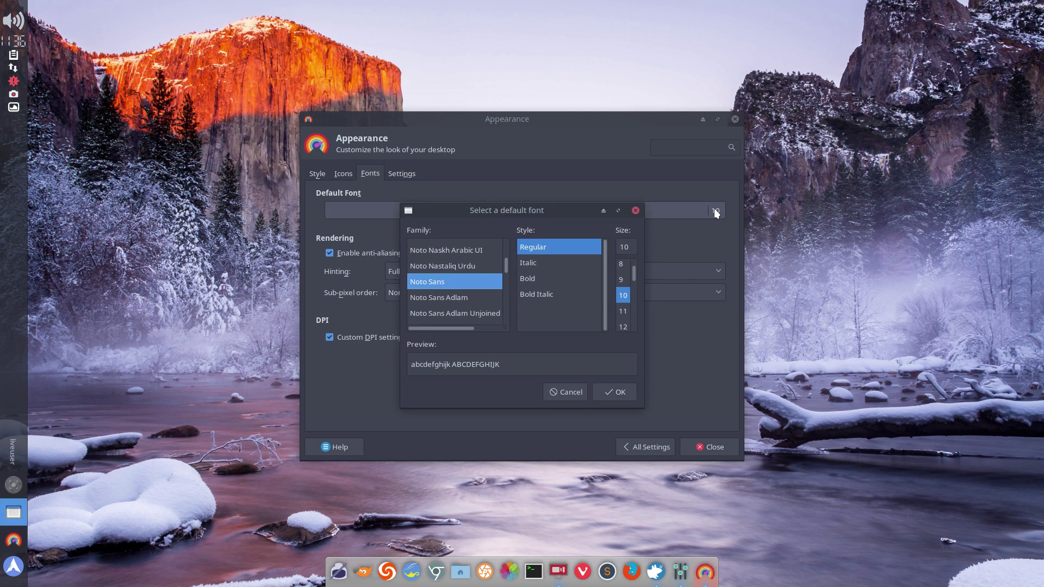
left_click(623, 327)
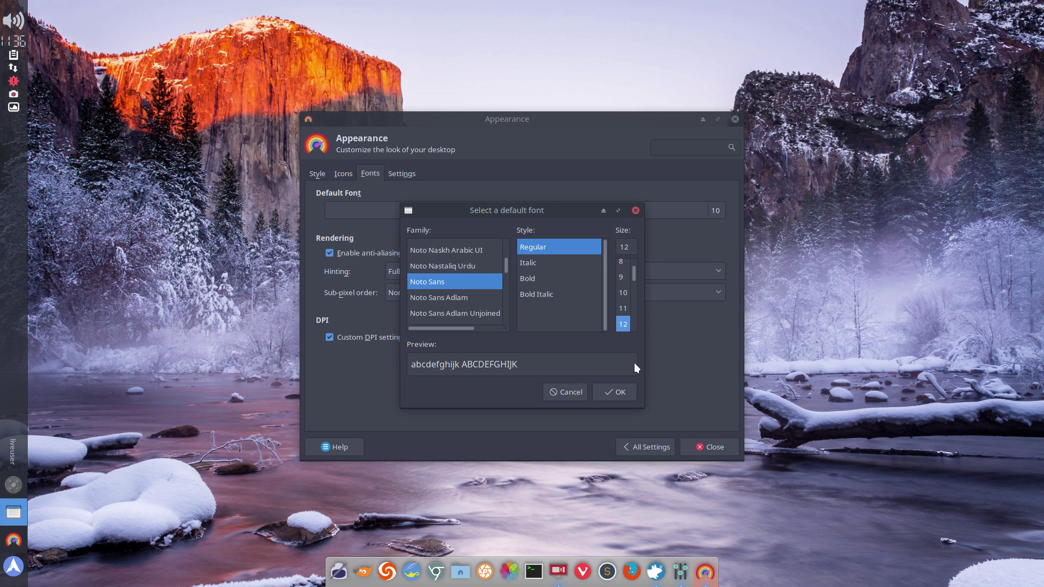
left_click(618, 393)
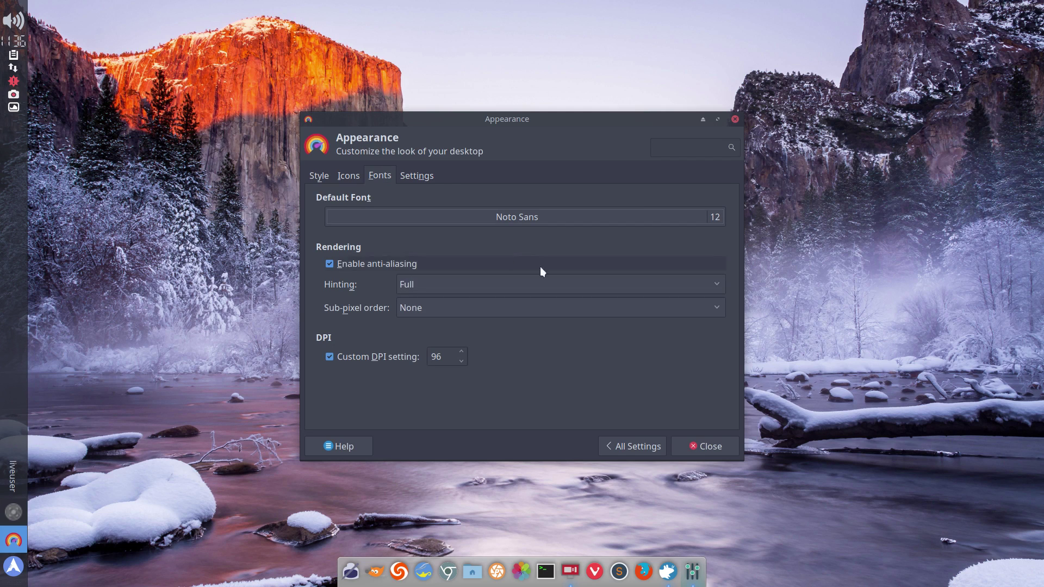
left_click(422, 175)
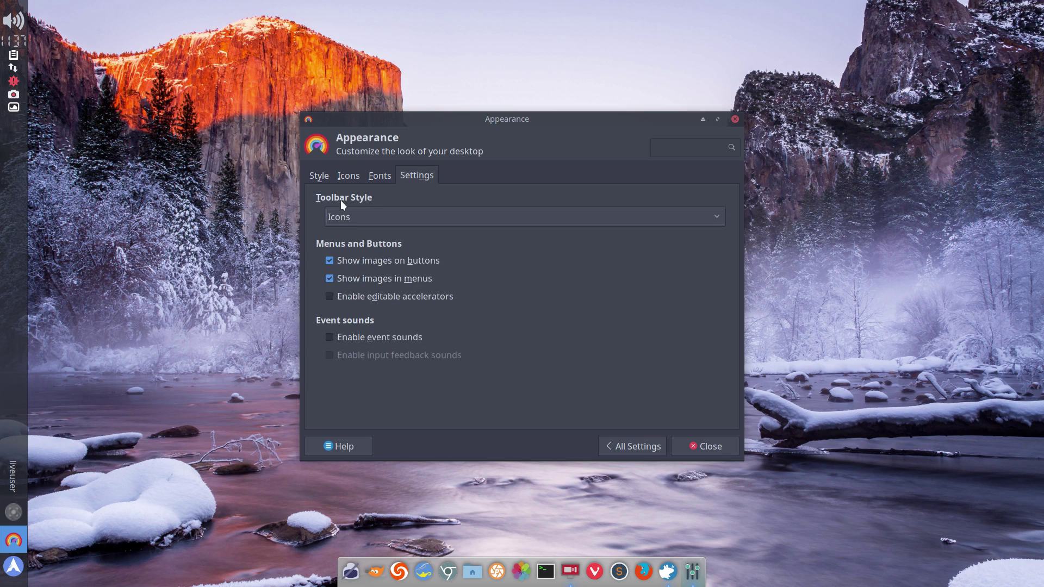
left_click(320, 176)
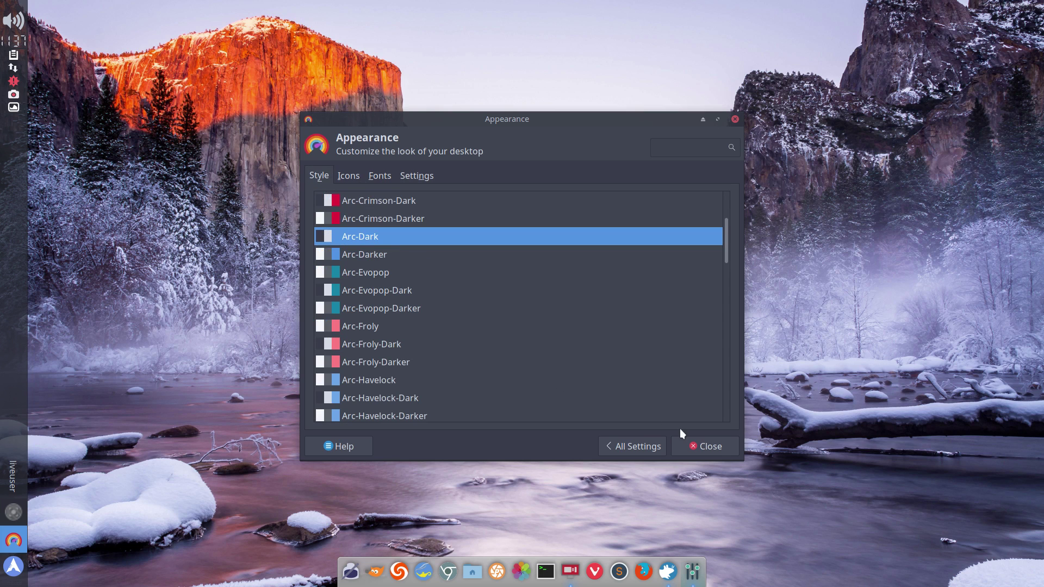
left_click(718, 445)
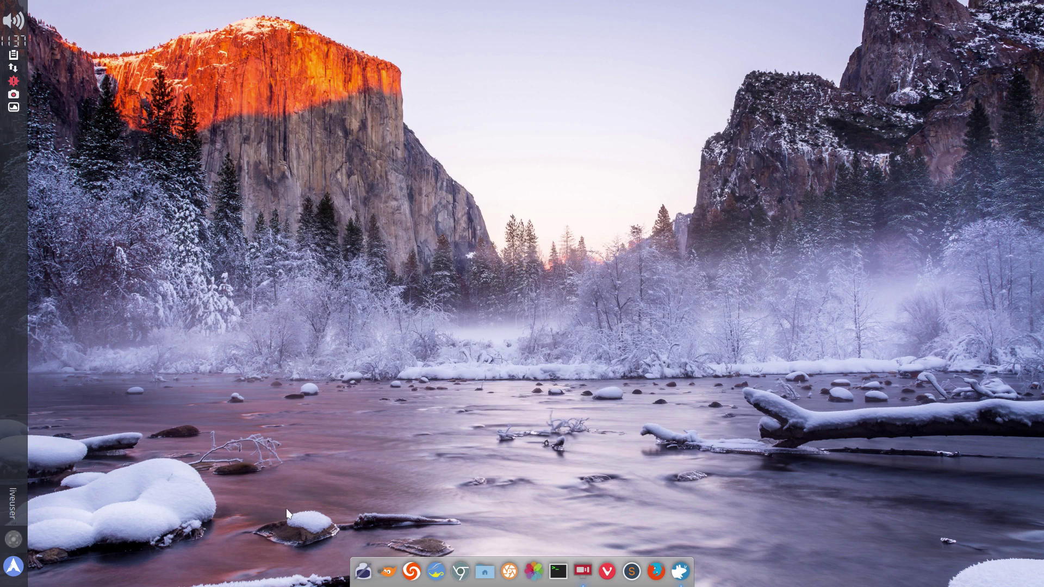
left_click(22, 568)
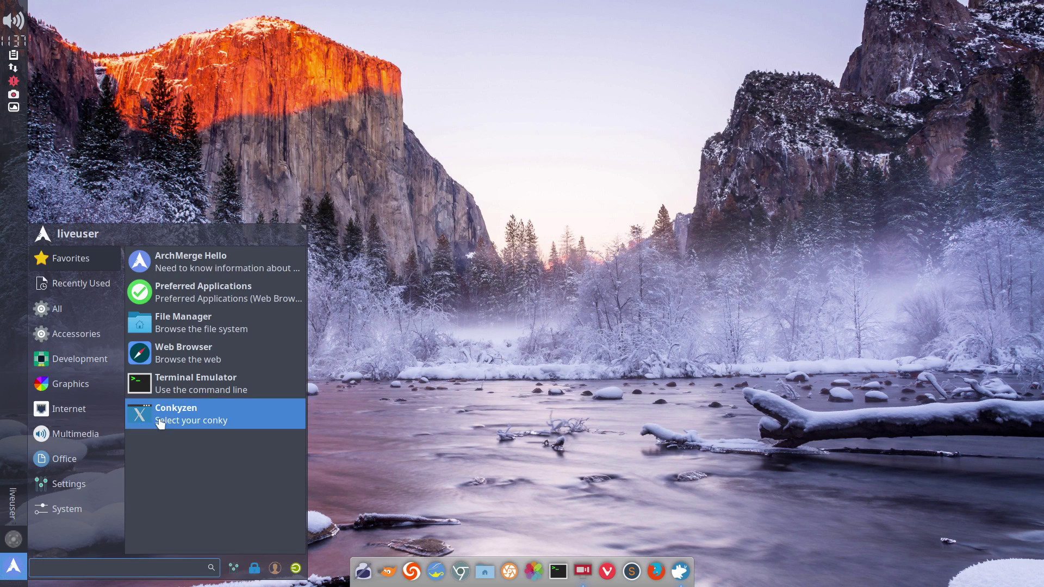
left_click(87, 403)
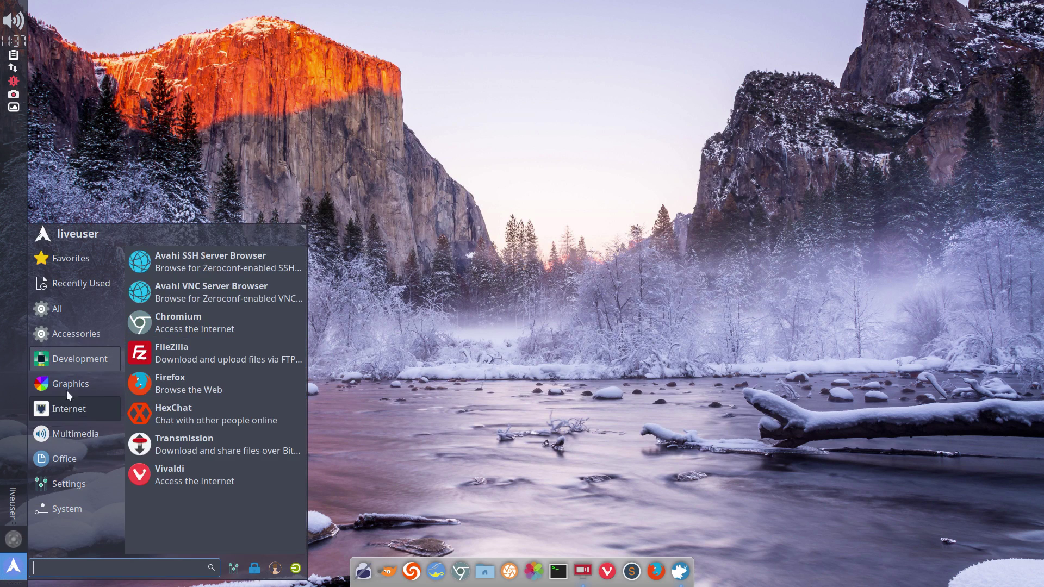
left_click(70, 429)
left_click(89, 454)
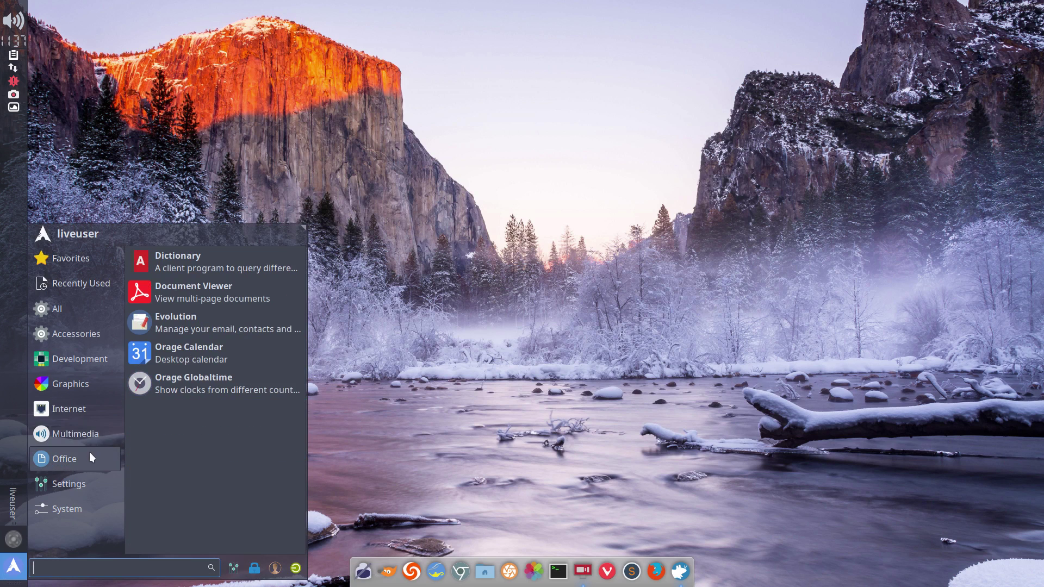
left_click(100, 334)
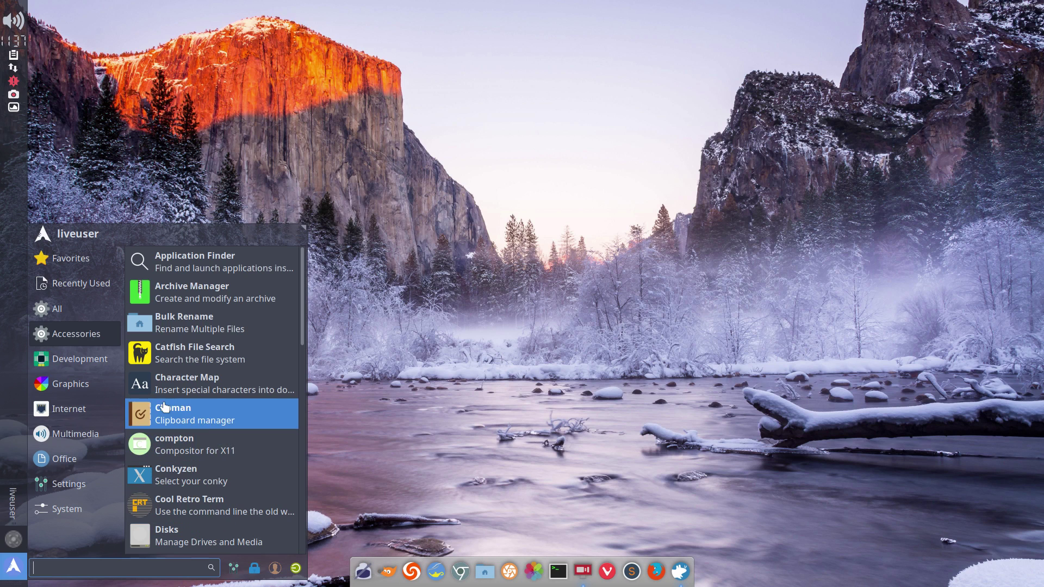
scroll(165, 403, "down", 3)
scroll(206, 489, "down", 3)
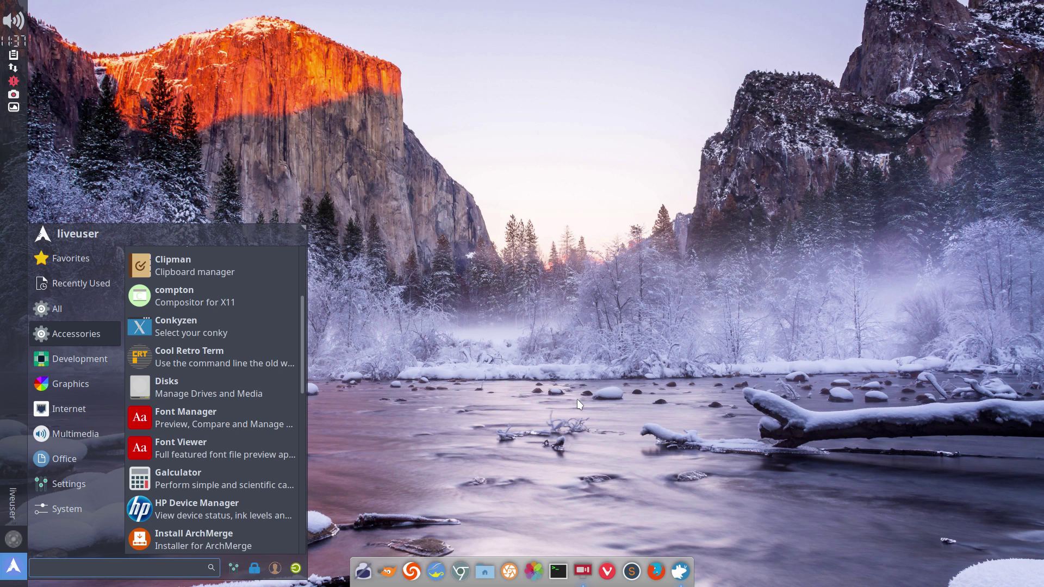
left_click(522, 400)
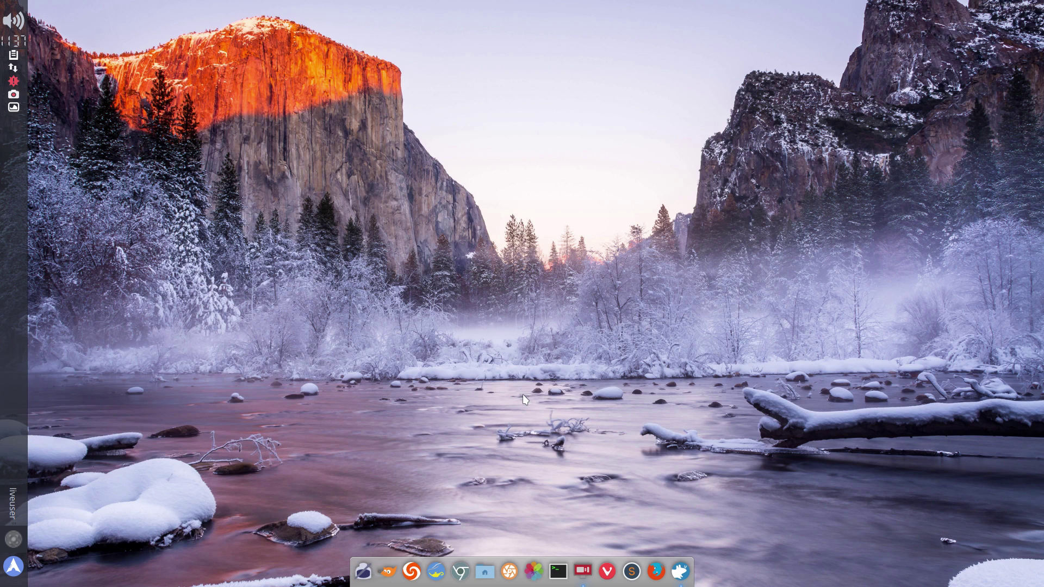
- Switch the Plank dock theme to TransPanel in its Preferences, then close them
right_click(665, 579)
left_click(684, 536)
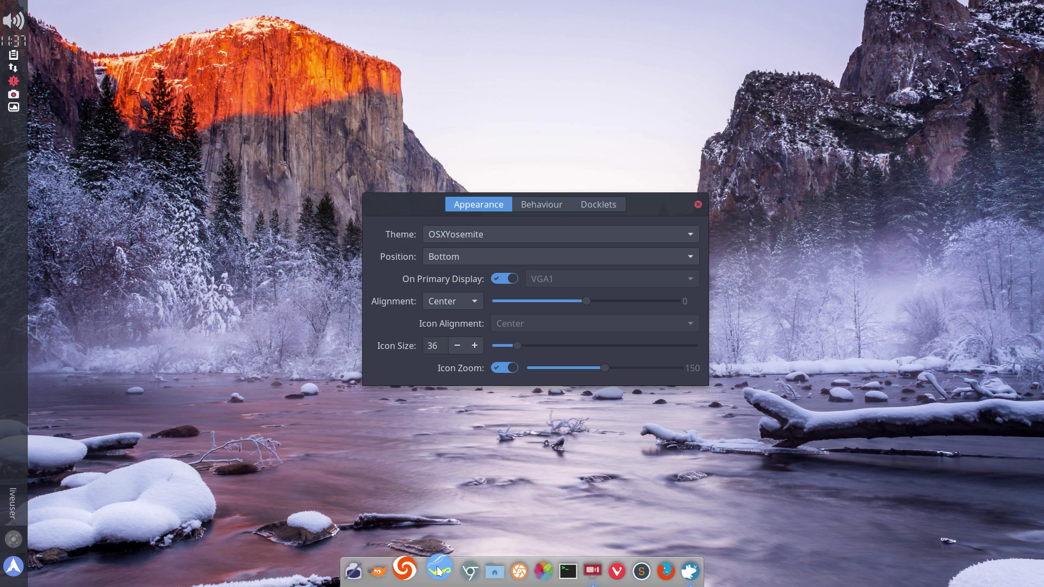
left_click(686, 232)
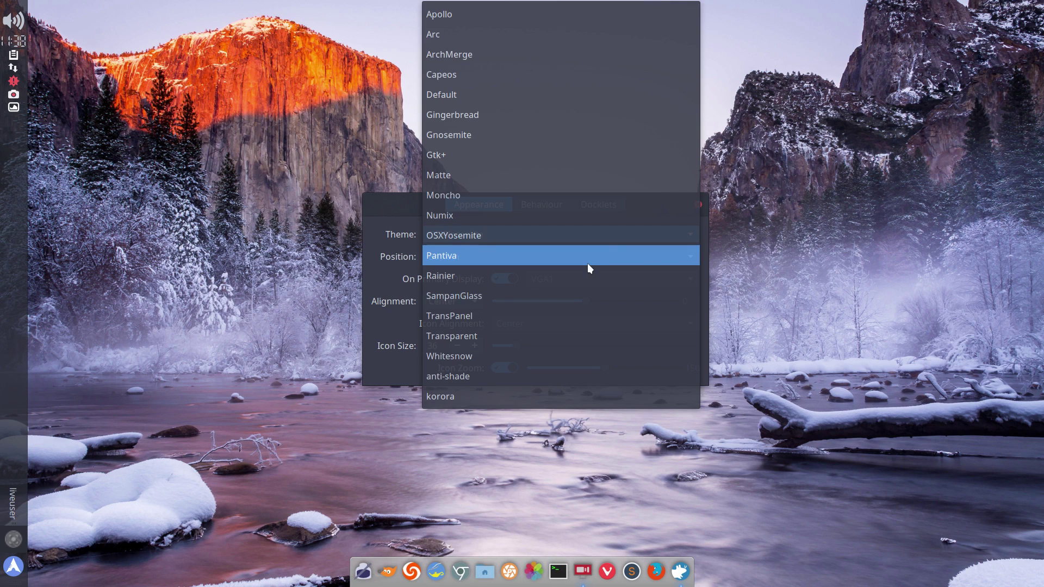
left_click(507, 314)
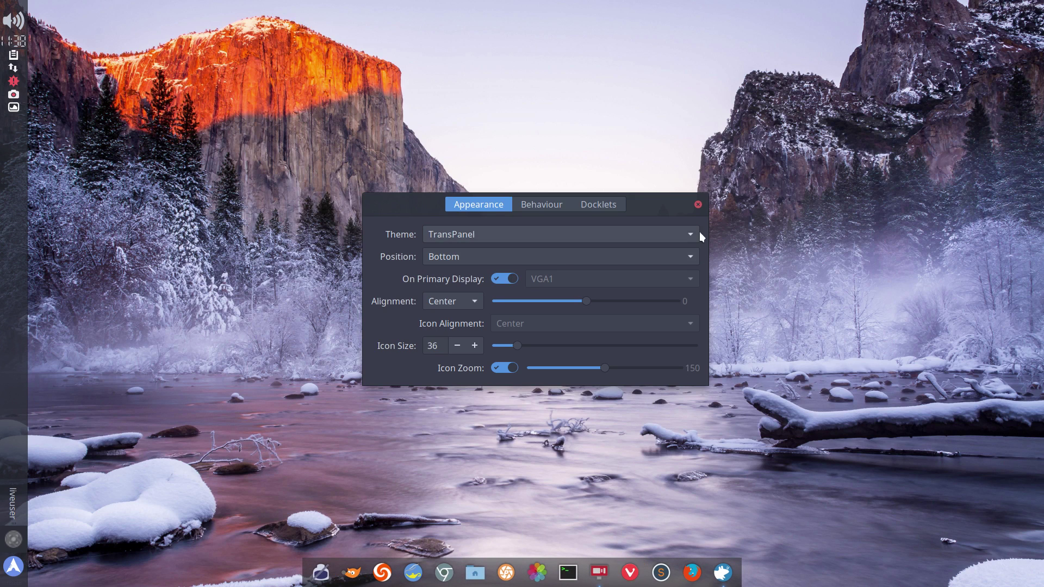
left_click(698, 205)
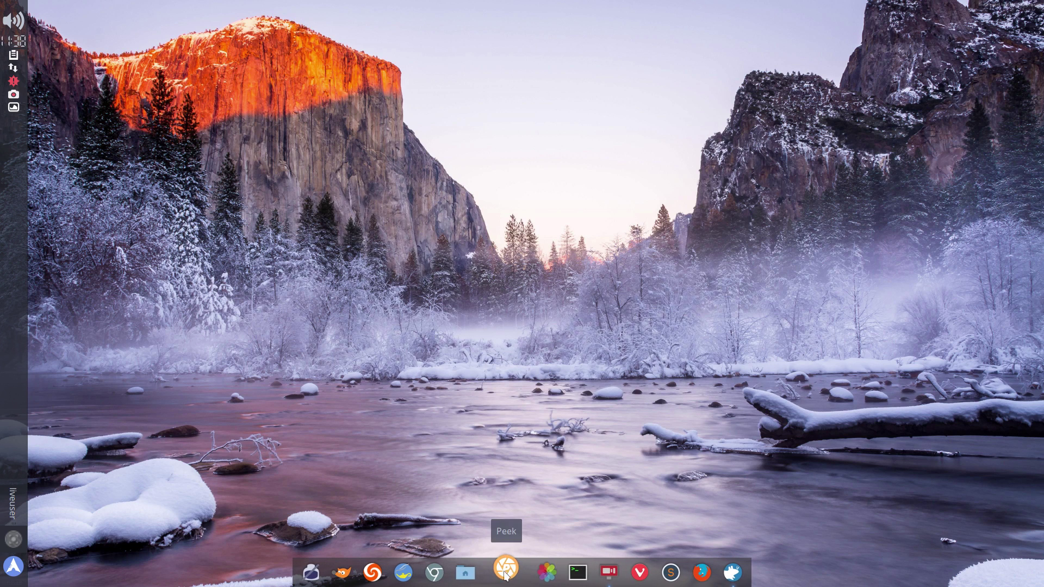
left_click(475, 572)
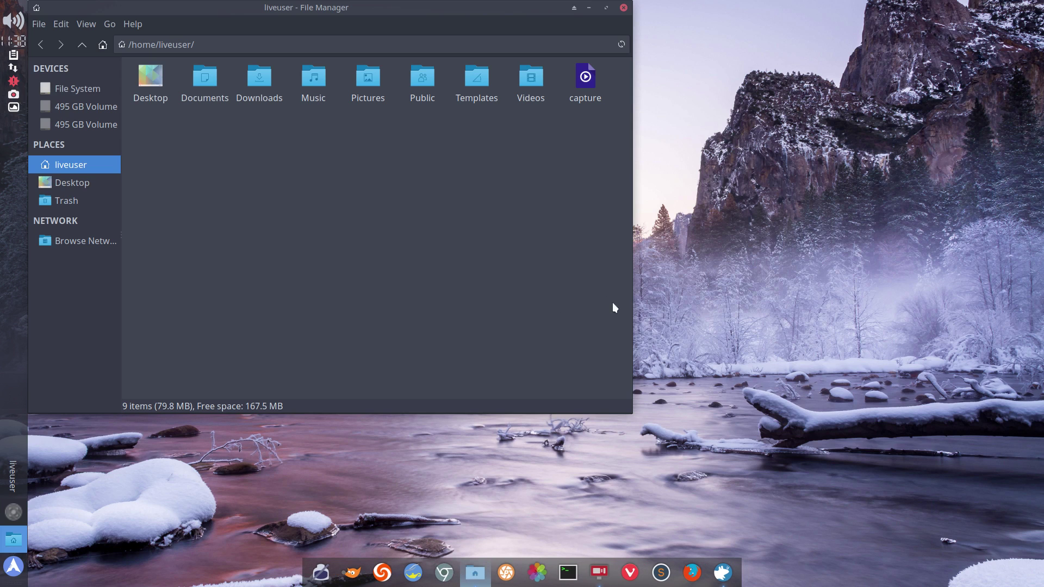
left_click(624, 8)
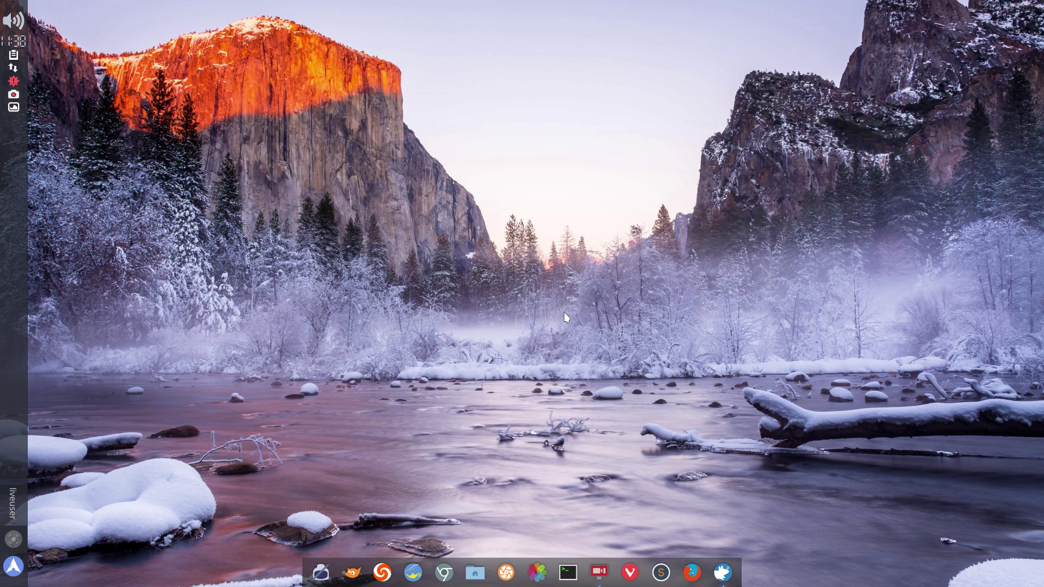